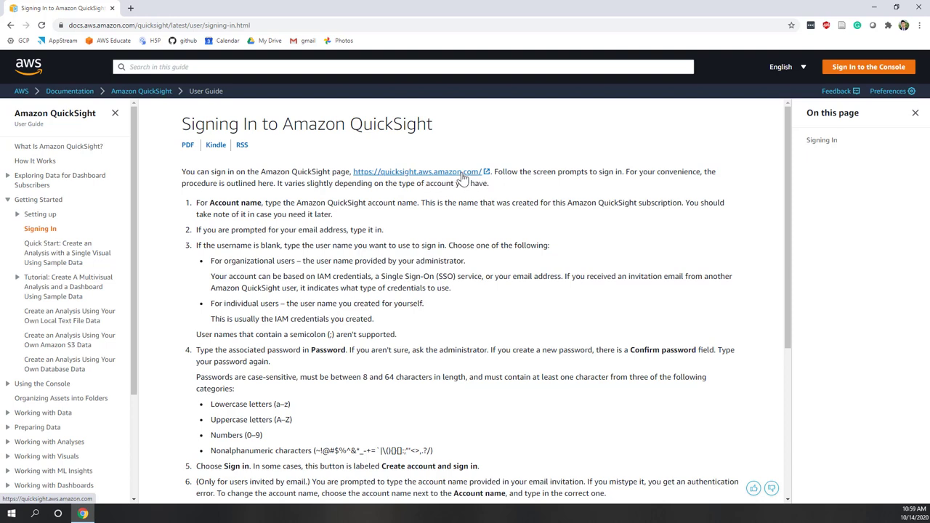
Step: Open the QuickSight sign-in page and replace the account name with the correct one
click(462, 176)
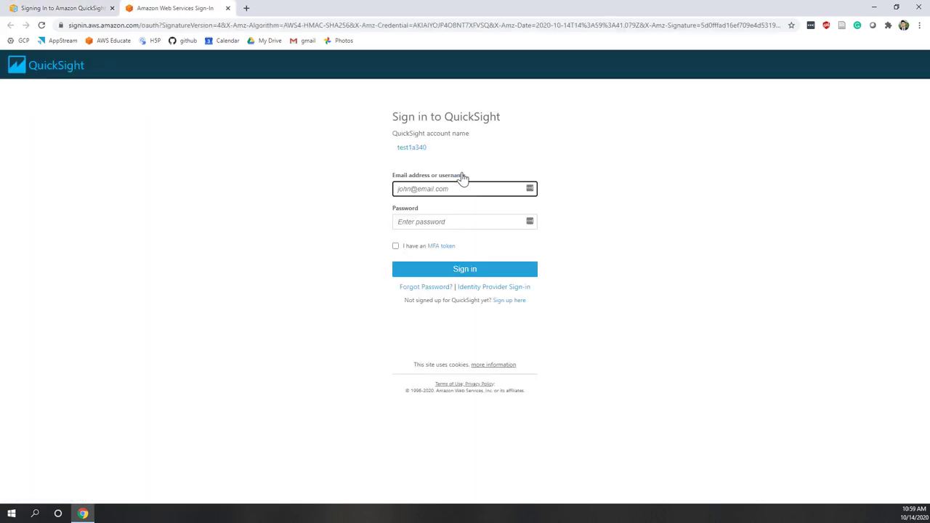
click(417, 148)
drag(446, 127, 367, 124)
text(is)
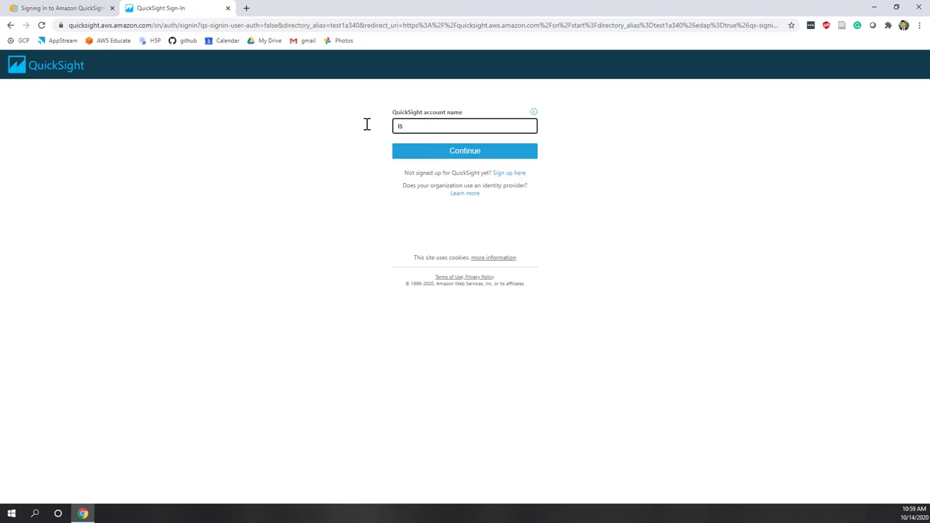
key(BackSpace)
text(a340)
click(411, 152)
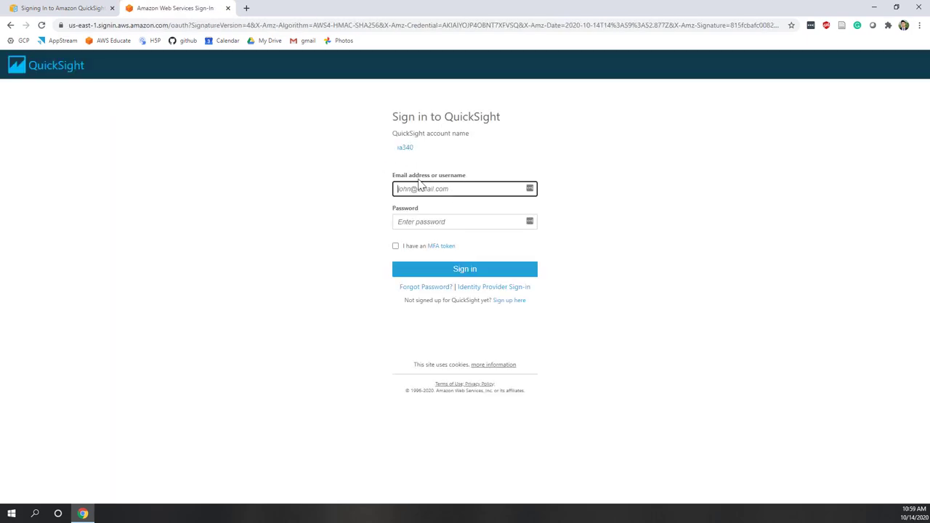
Step: Enter the account e-mail address and password and sign in
click(436, 222)
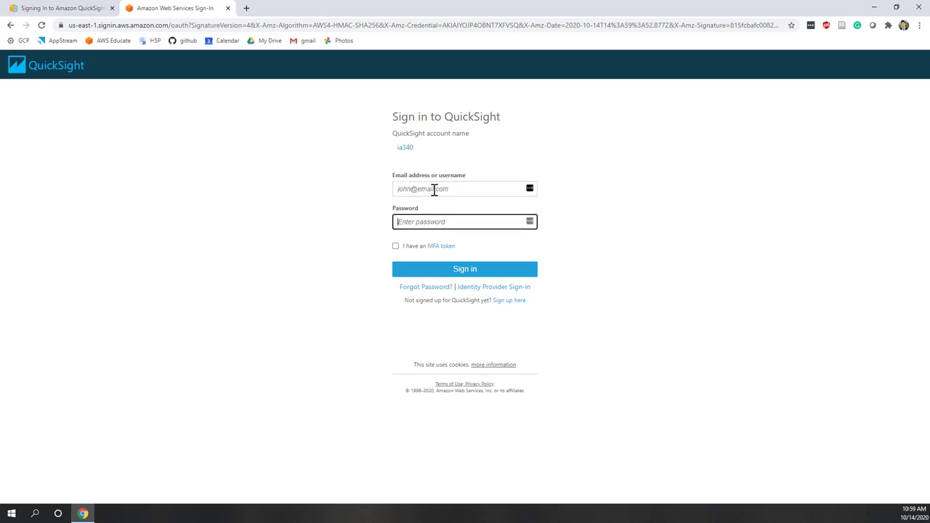
click(434, 189)
click(629, 190)
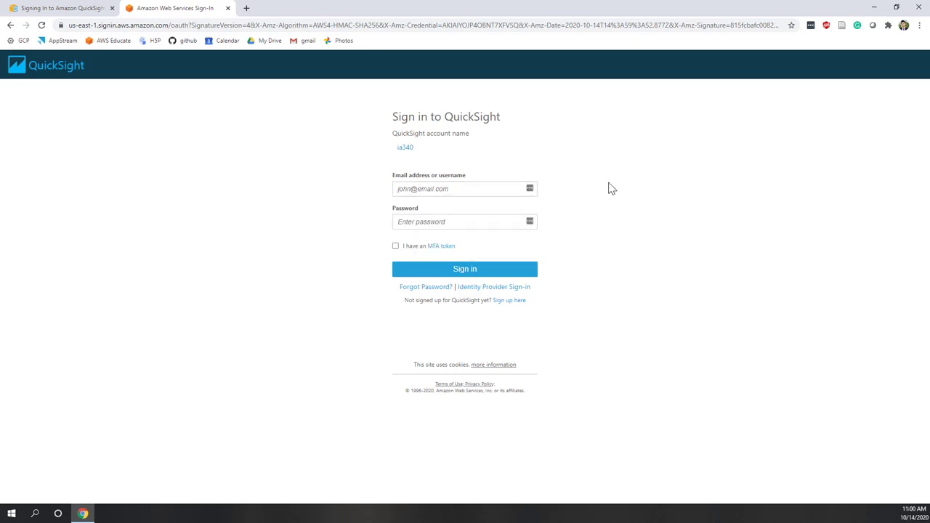
click(450, 185)
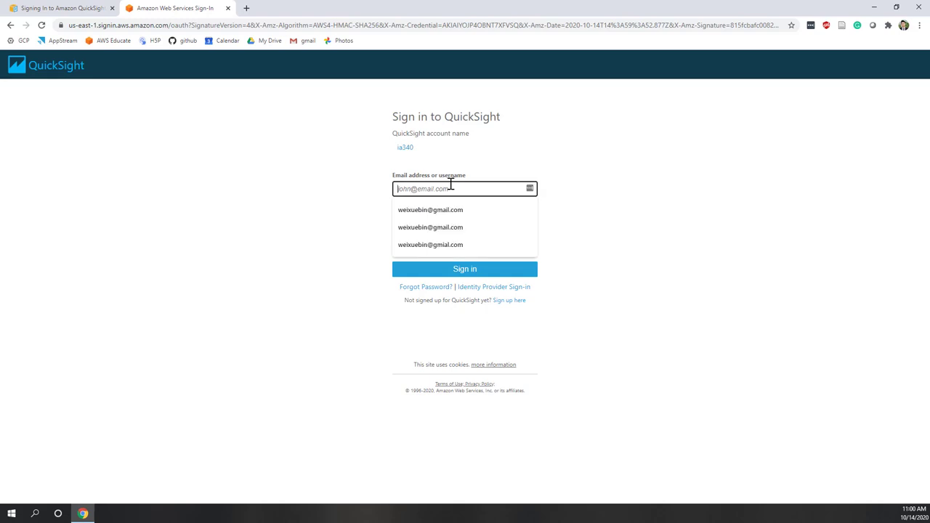
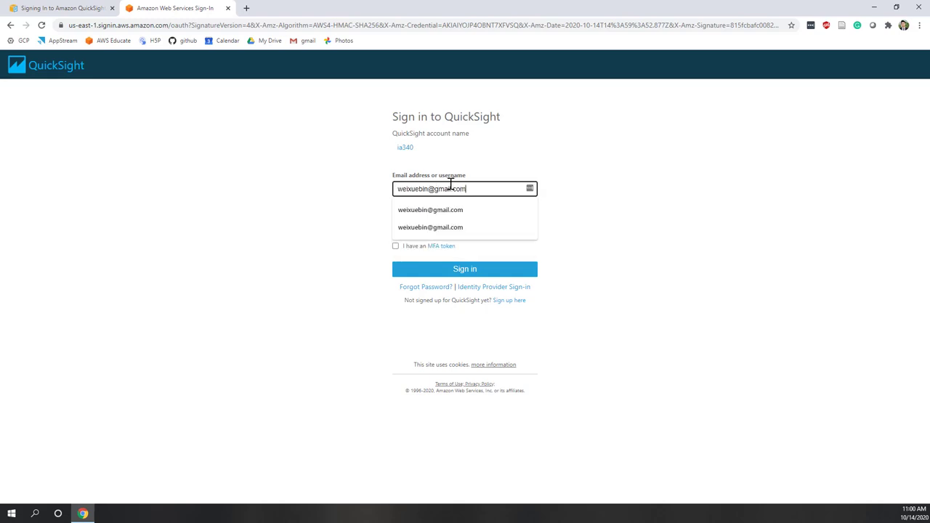
click(336, 216)
click(409, 220)
text(••)
key(BackSpace)
key(BackSpace)
key(BackSpace)
key(BackSpace)
key(BackSpace)
text(••••)
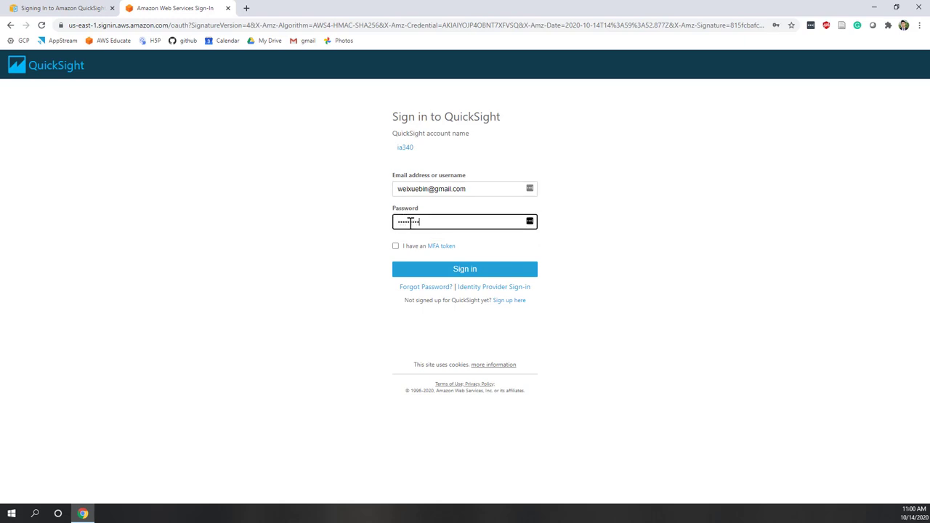
key(Return)
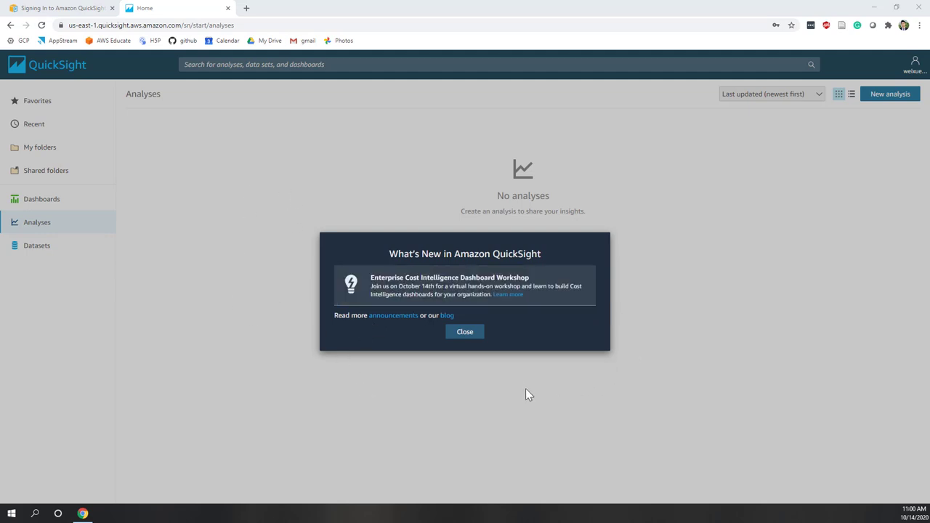
Step: Dismiss What's New, browse Favorites, Recent, folders, Dashboards and Analyses, ending on Datasets
click(466, 338)
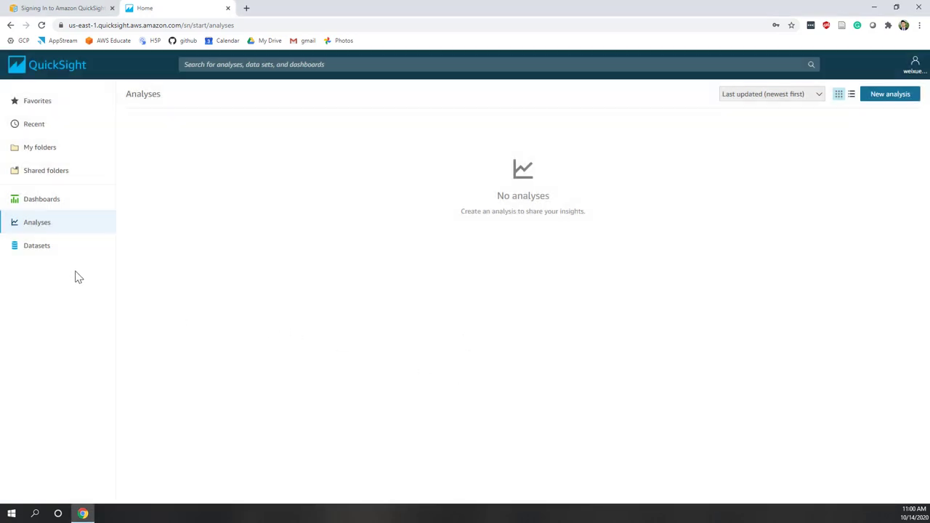
click(34, 102)
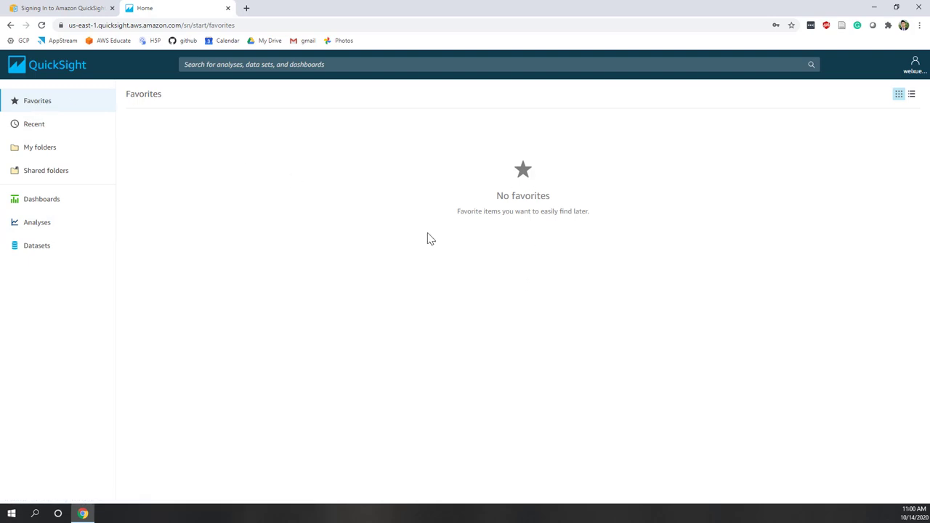
click(67, 130)
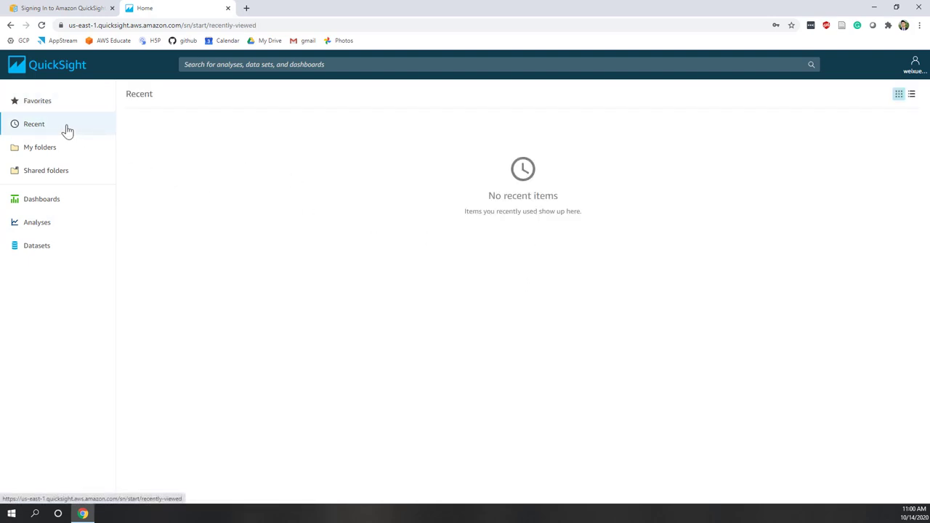
click(54, 149)
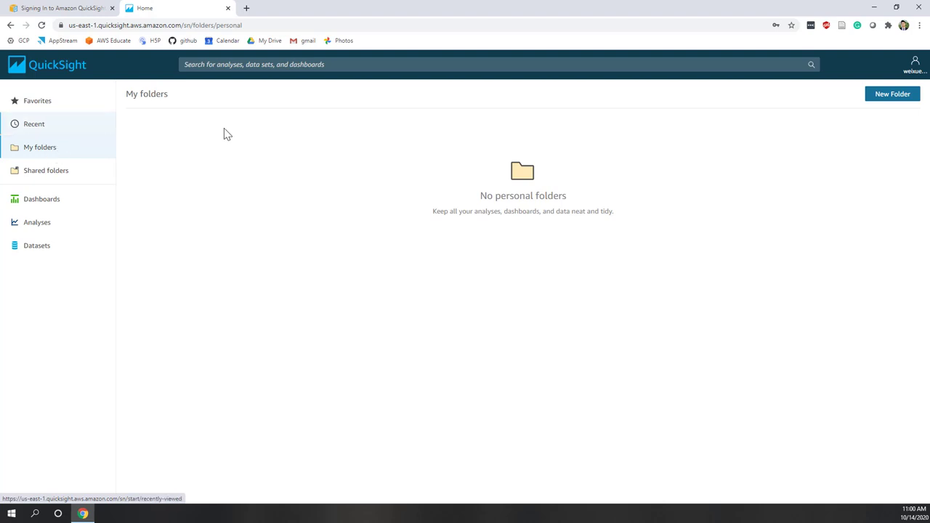
click(37, 175)
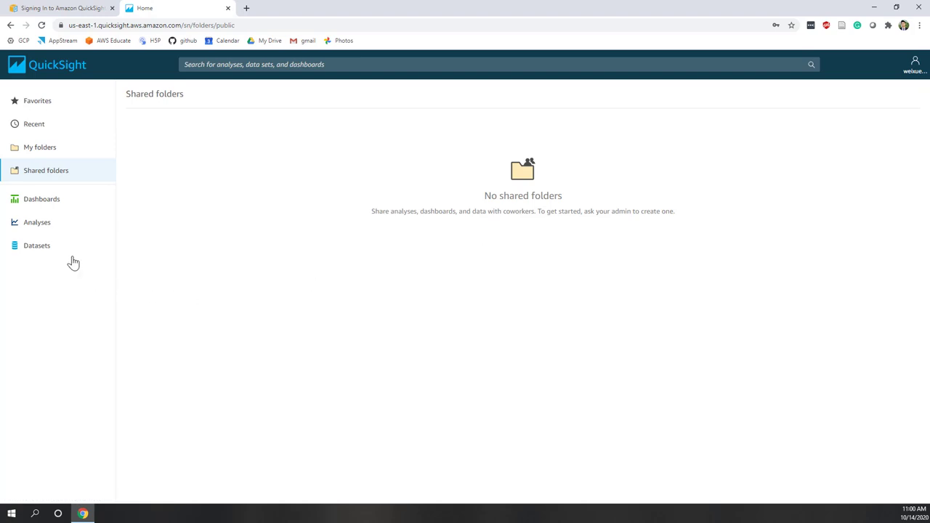
click(48, 205)
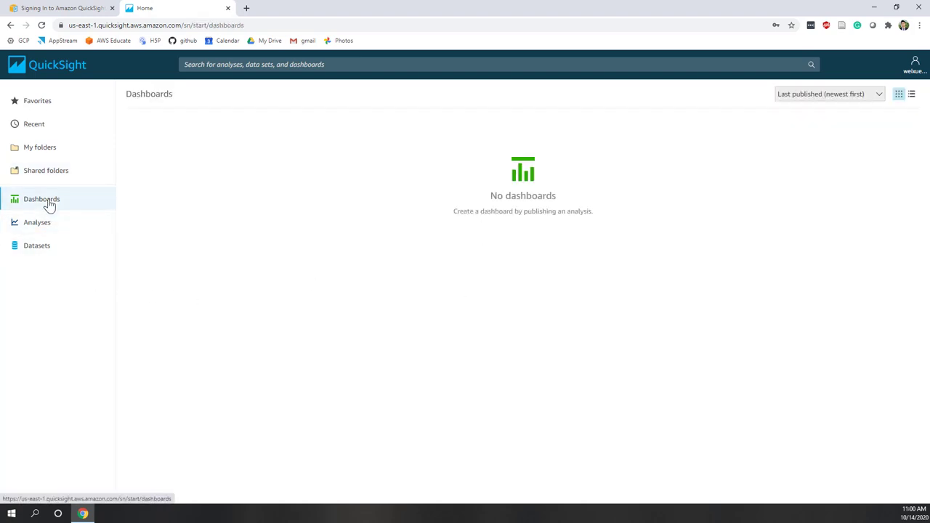
click(37, 224)
click(40, 247)
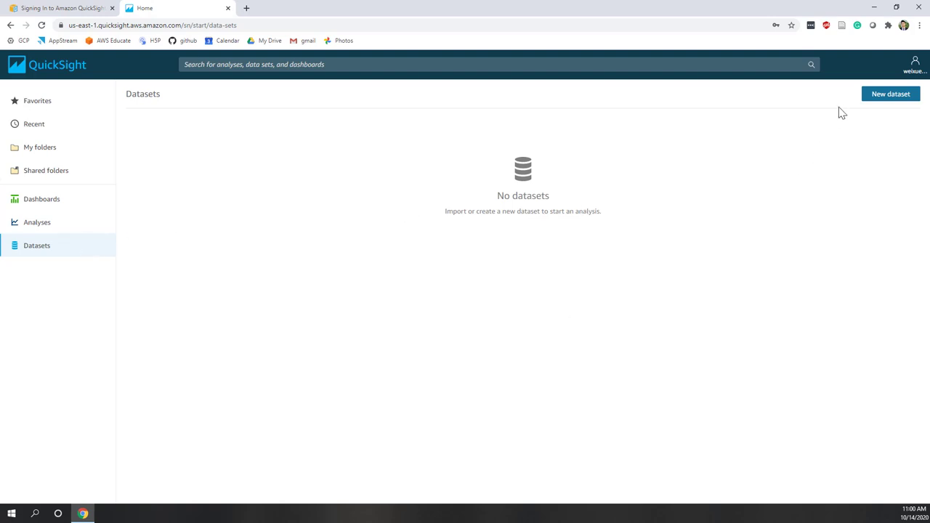
Step: Start a new dataset and pick PostgreSQL from the data source tiles
click(877, 106)
scroll(264, 338, down, 1)
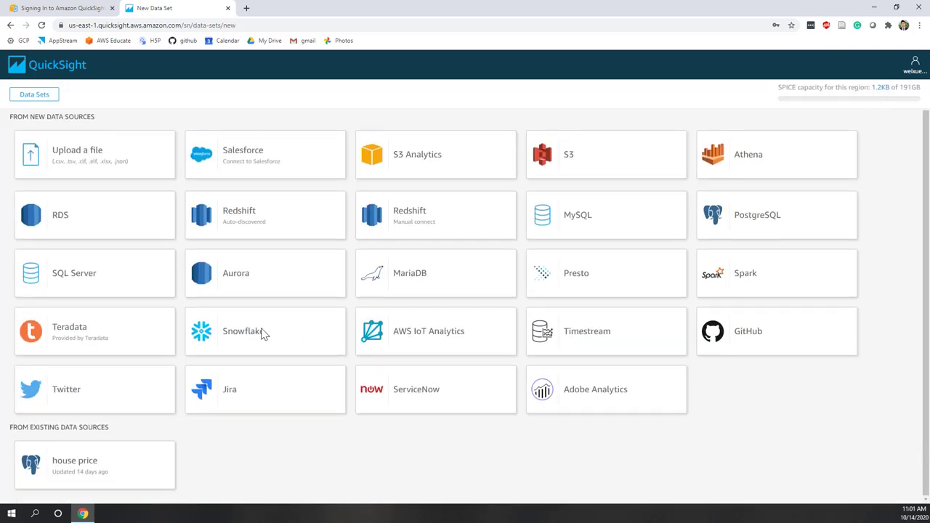
scroll(247, 323, up, 1)
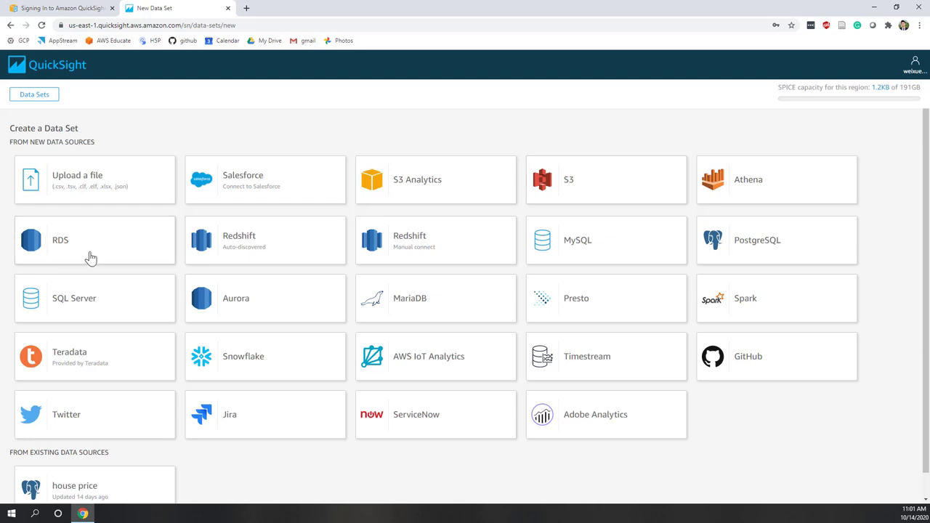
scroll(90, 258, down, 1)
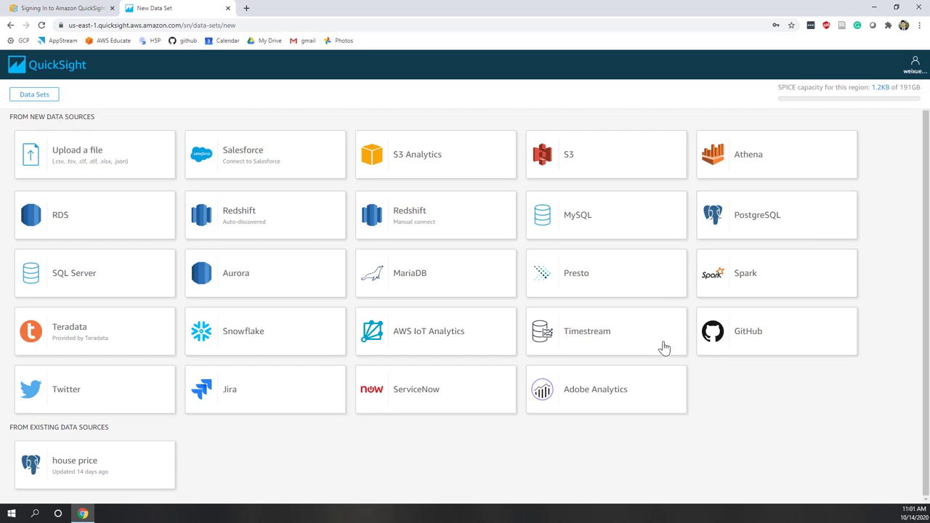
click(764, 227)
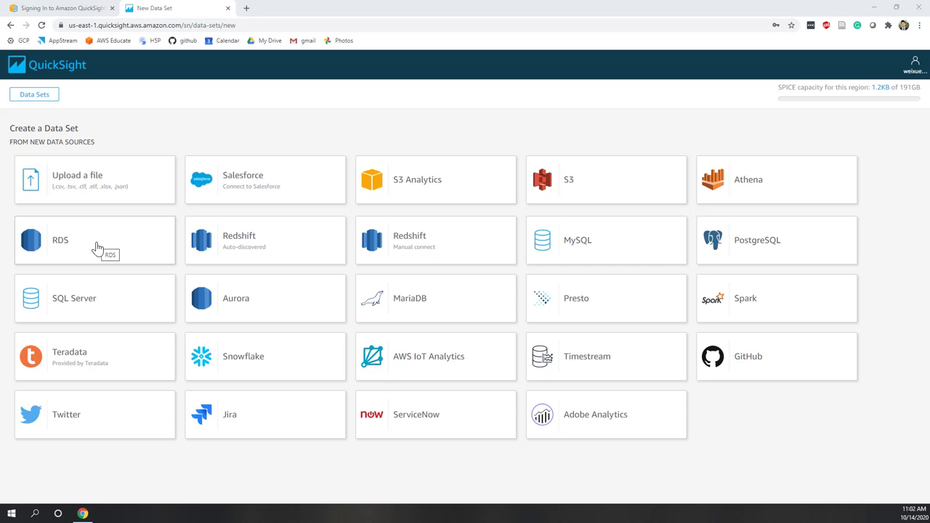
Step: Name the new PostgreSQL data source 'ia340' and paste in the database server hostname
click(762, 249)
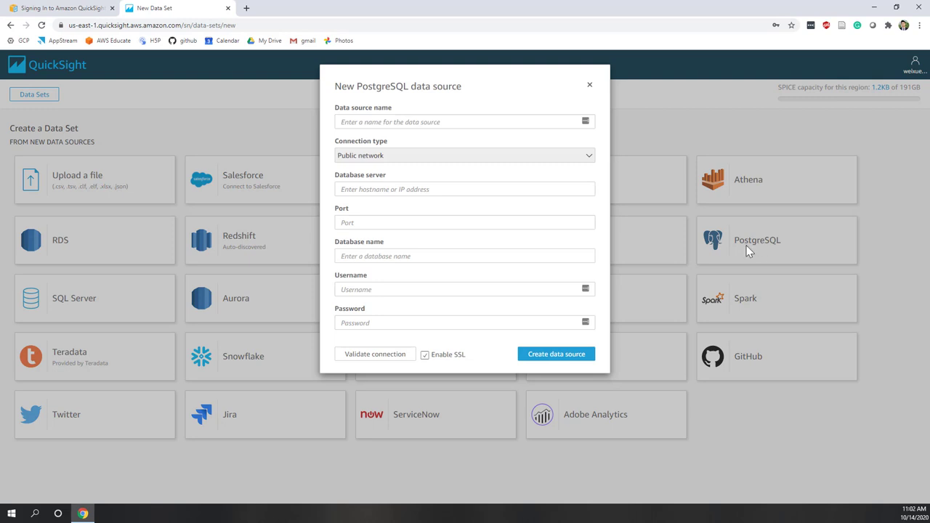
click(378, 121)
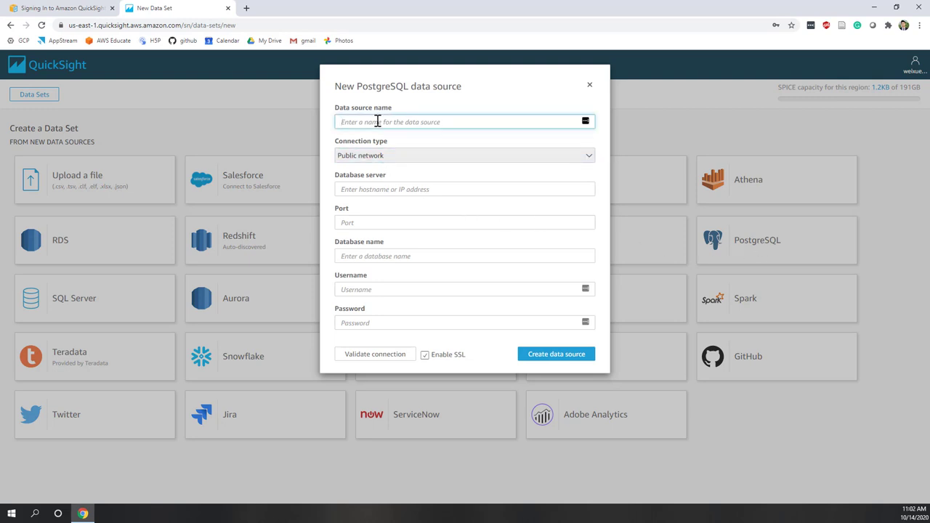
text(ia340)
click(389, 190)
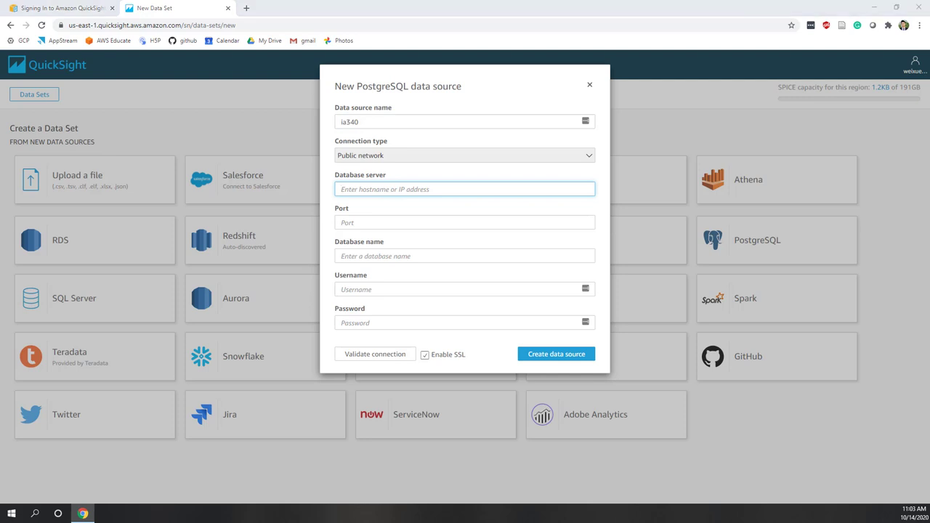
key(alt+Tab)
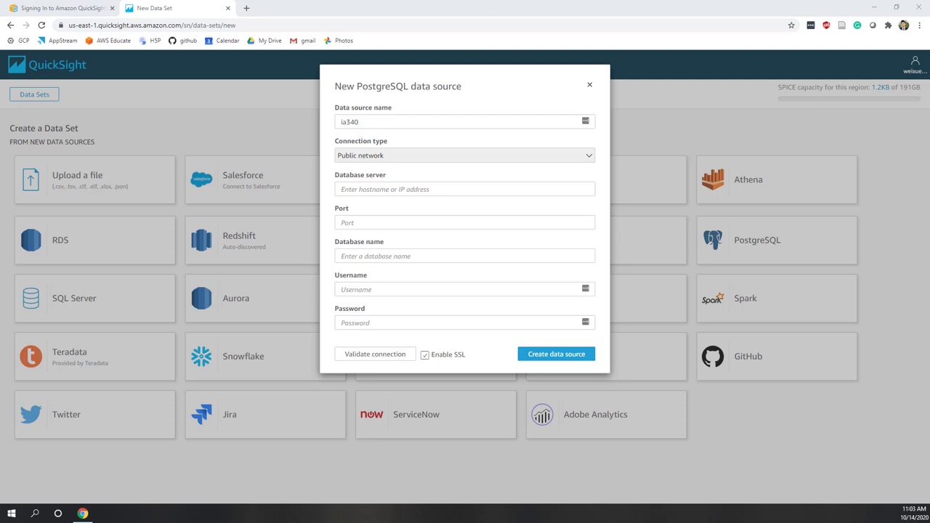
click(401, 189)
key(ctrl+v)
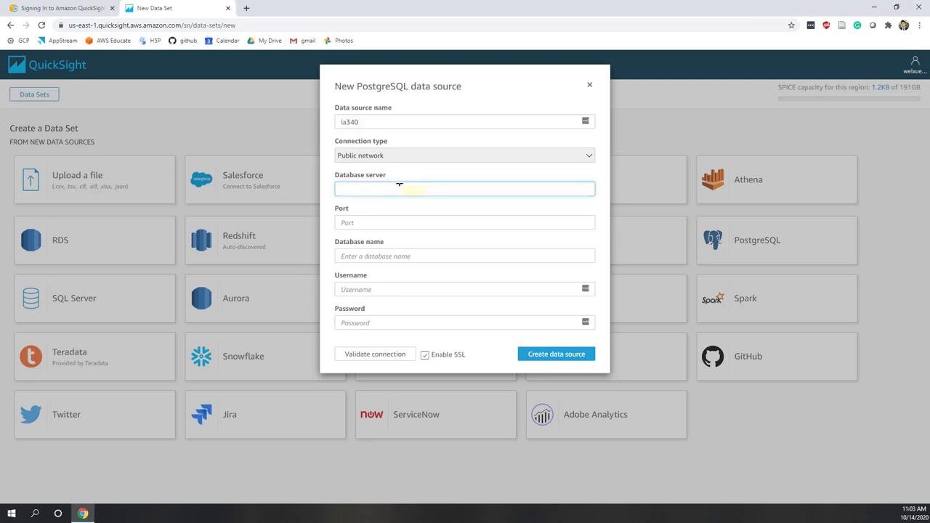
Step: Enter port 5432, database postgres, the username and password, then validate the connection
click(400, 222)
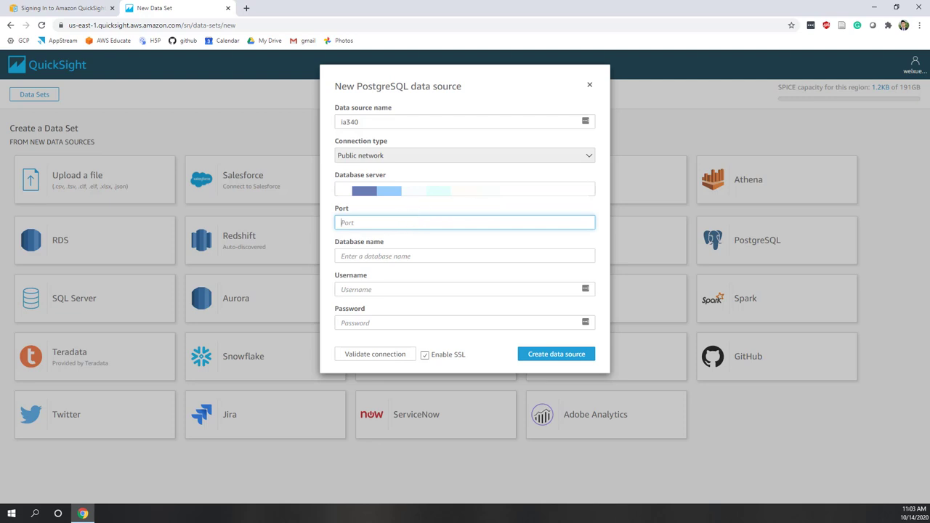
click(368, 225)
click(376, 259)
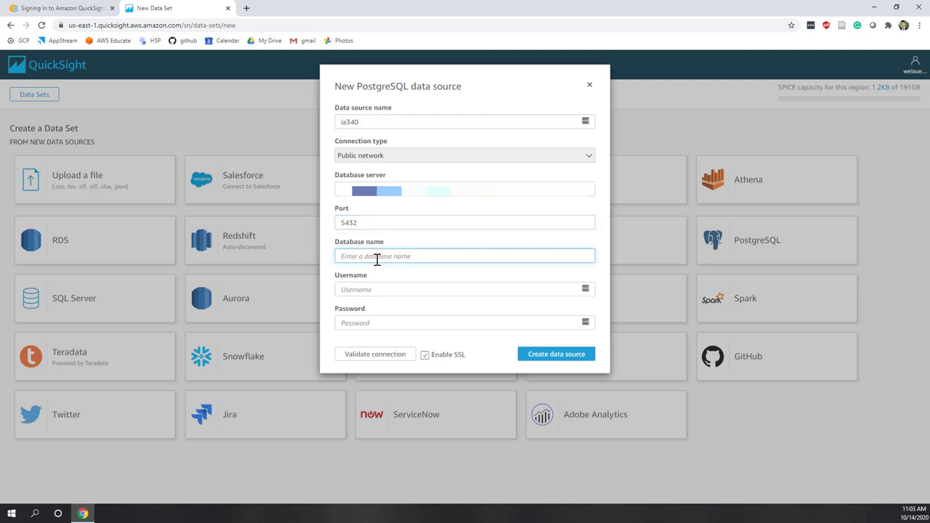
text(postgres)
click(365, 289)
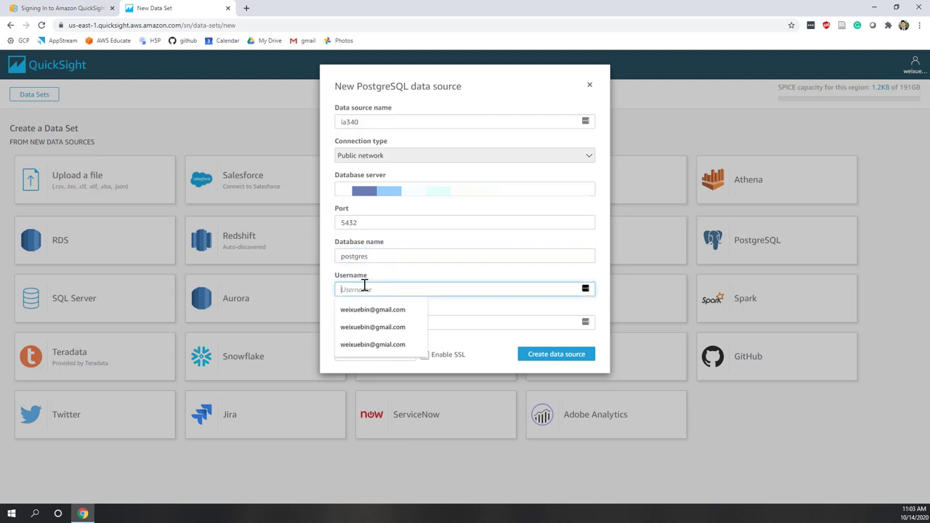
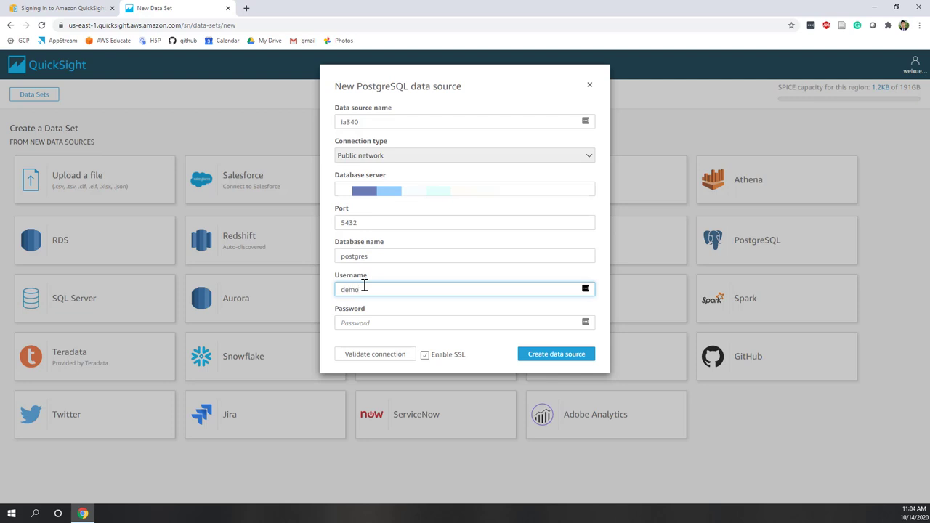
click(382, 322)
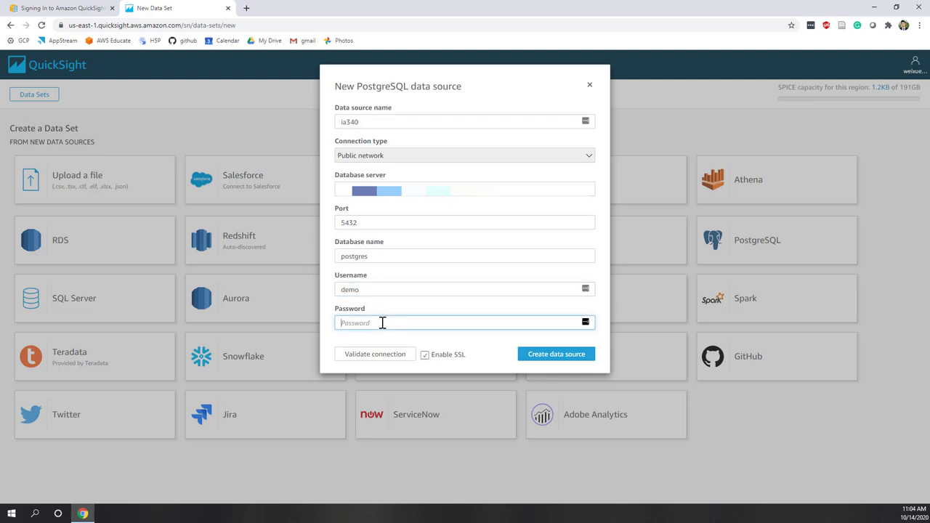
click(362, 356)
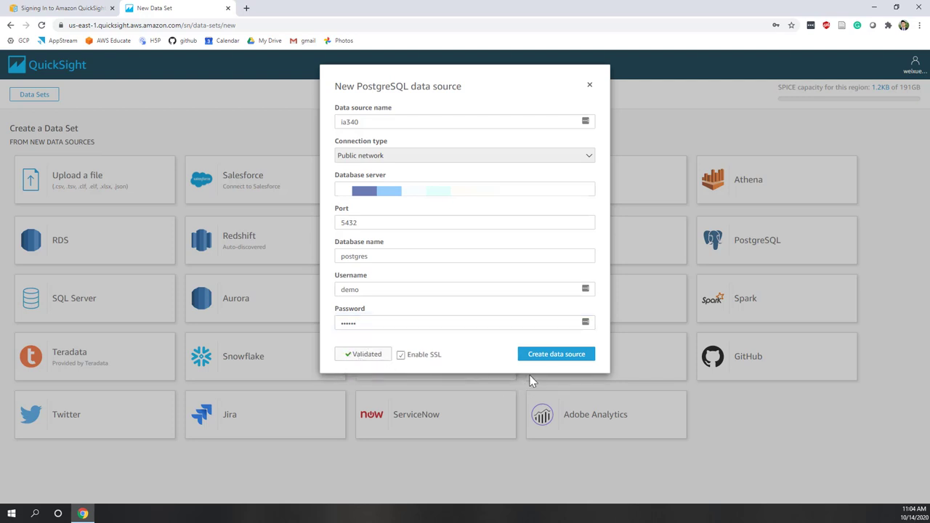
Step: Create the data source and select the indeed table from the demo schema
click(547, 358)
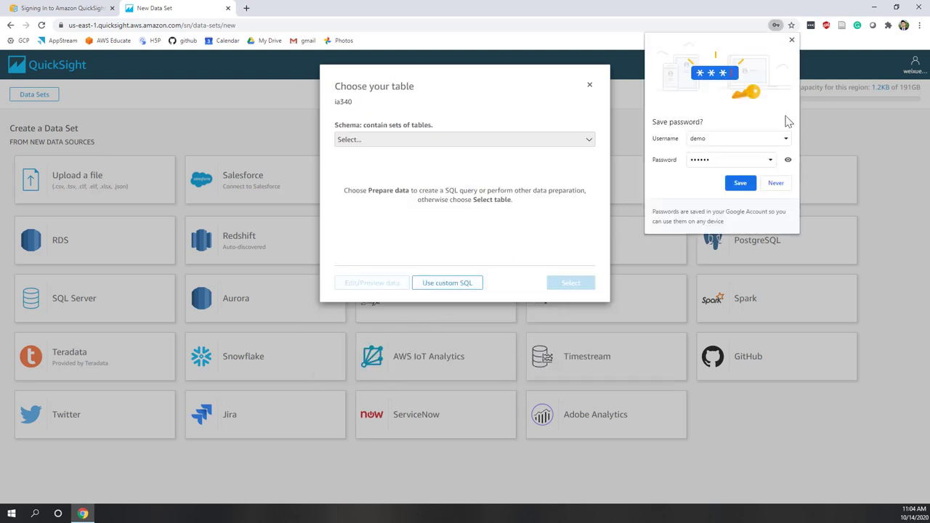
click(778, 183)
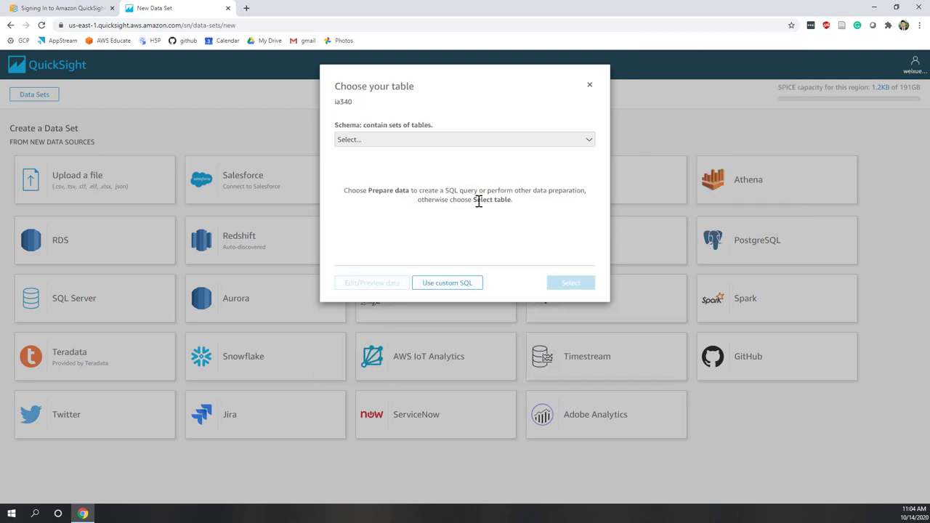
click(430, 149)
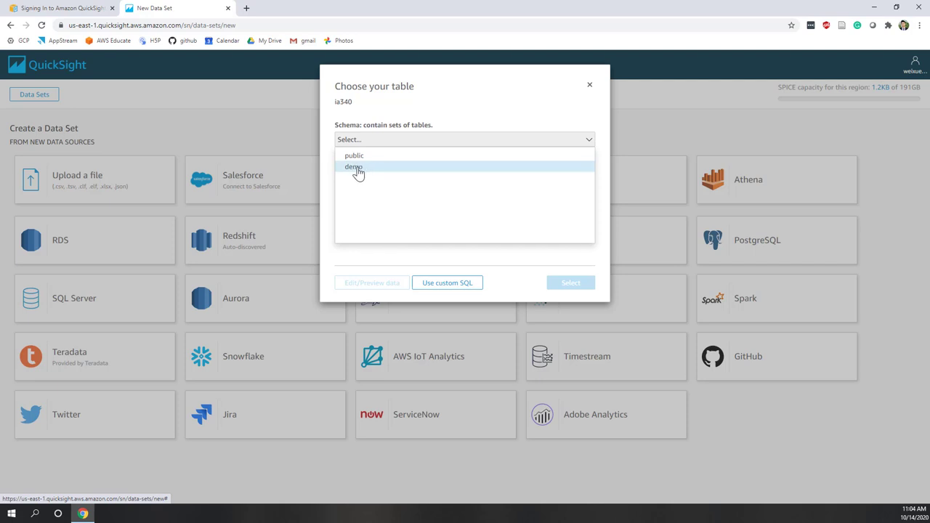
click(357, 169)
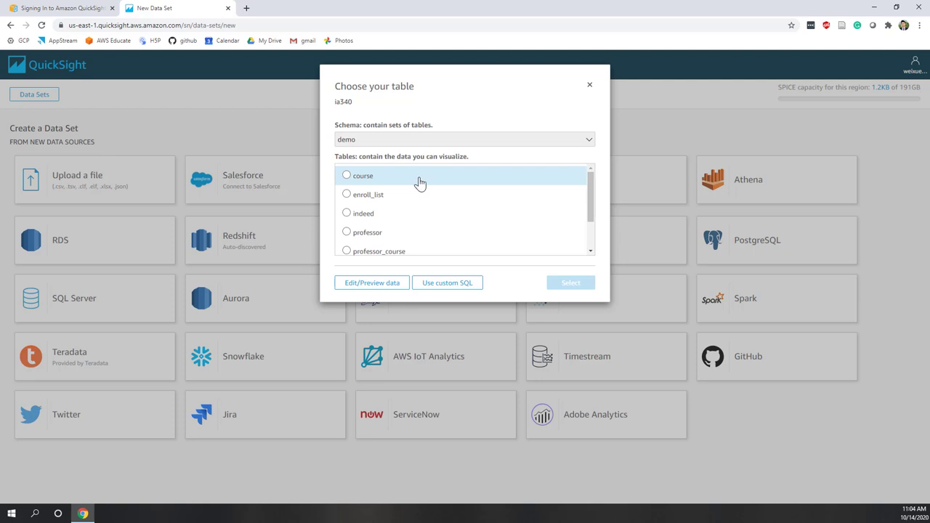
click(346, 214)
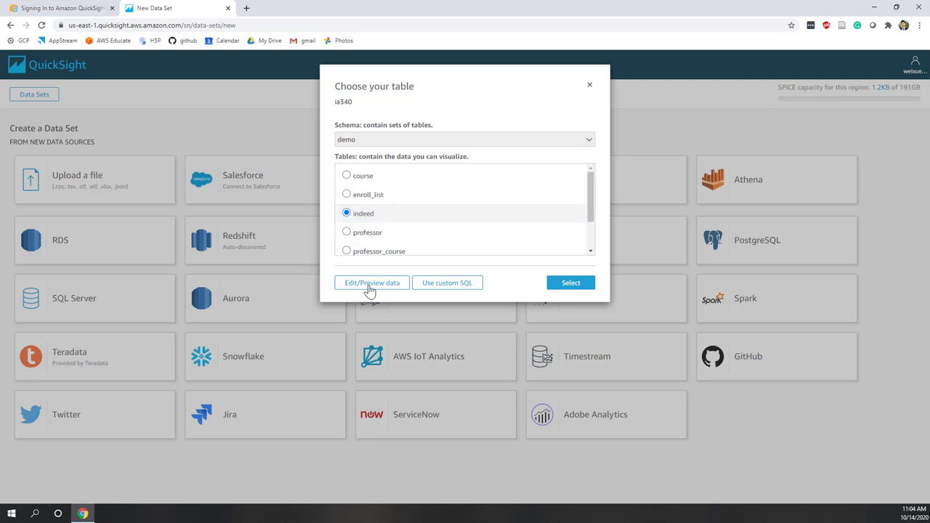
click(564, 290)
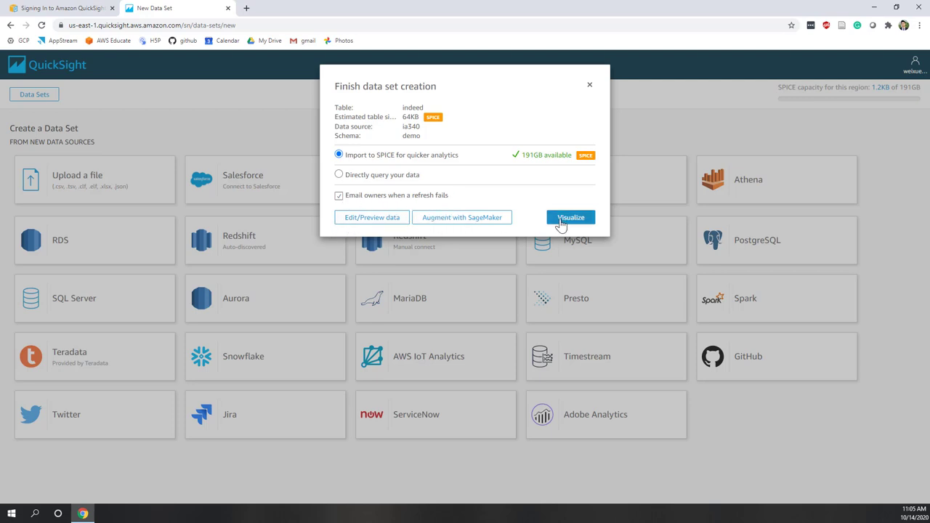
Step: Open the indeed data set in Edit/Preview and scroll through its preview rows
click(363, 221)
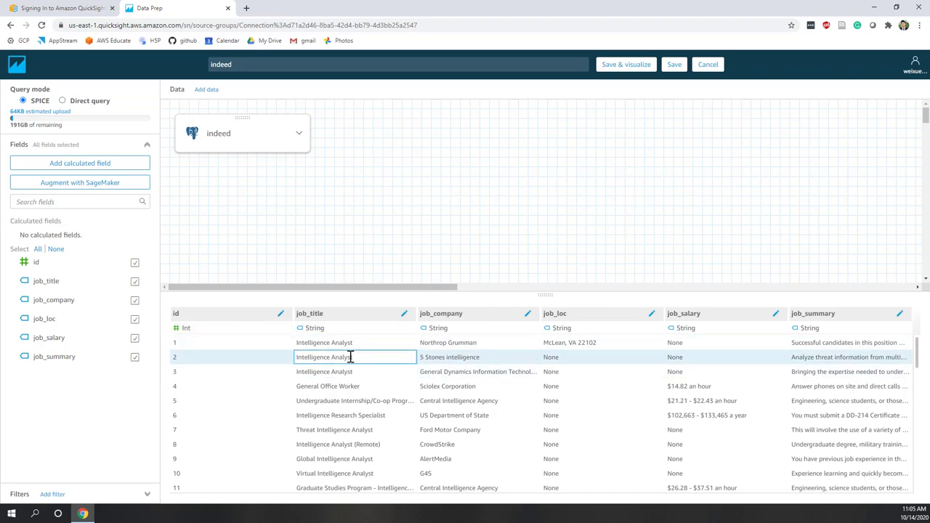
scroll(356, 414, down, 5)
scroll(356, 414, up, 5)
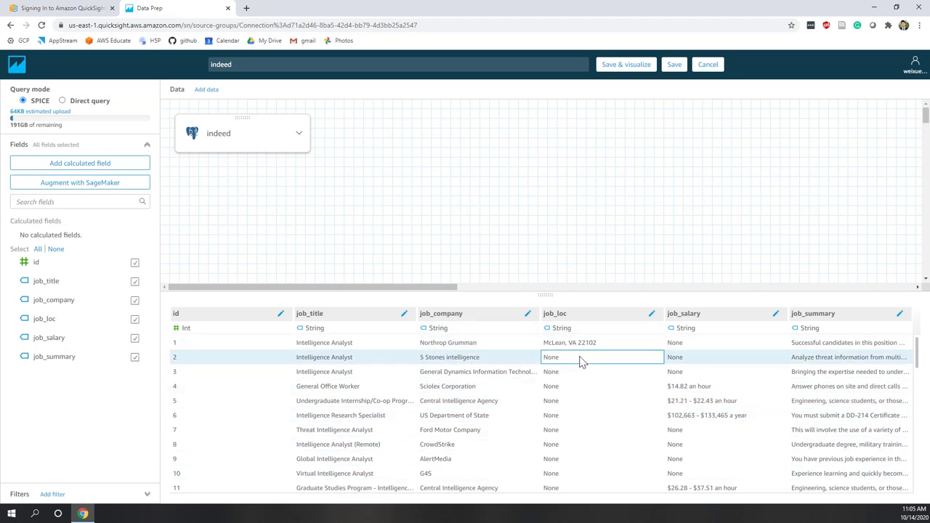
scroll(559, 370, down, 6)
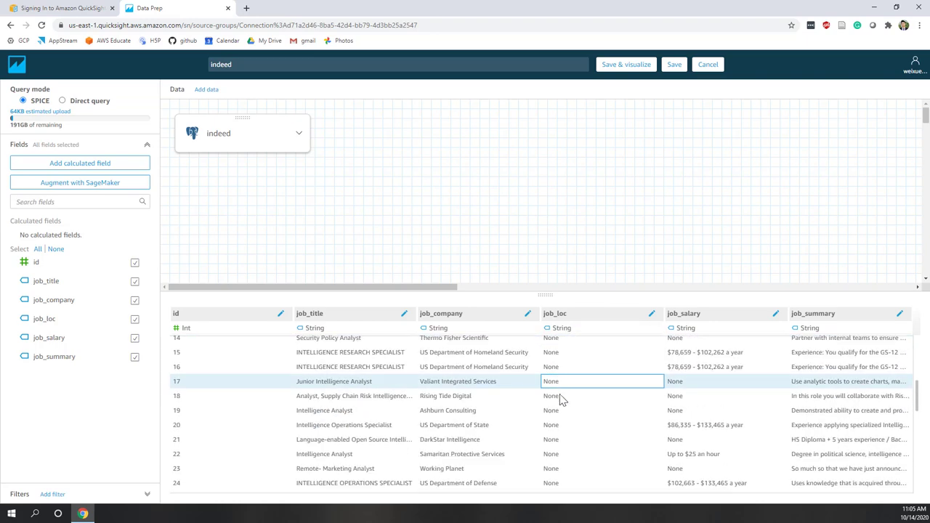
scroll(561, 429, up, 6)
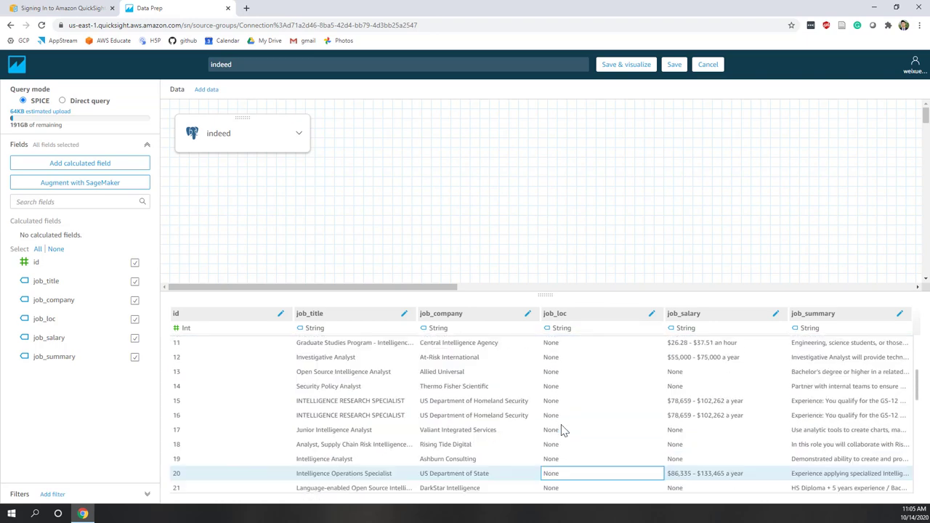
Step: Change job_loc's data type to the City geographic type
click(562, 331)
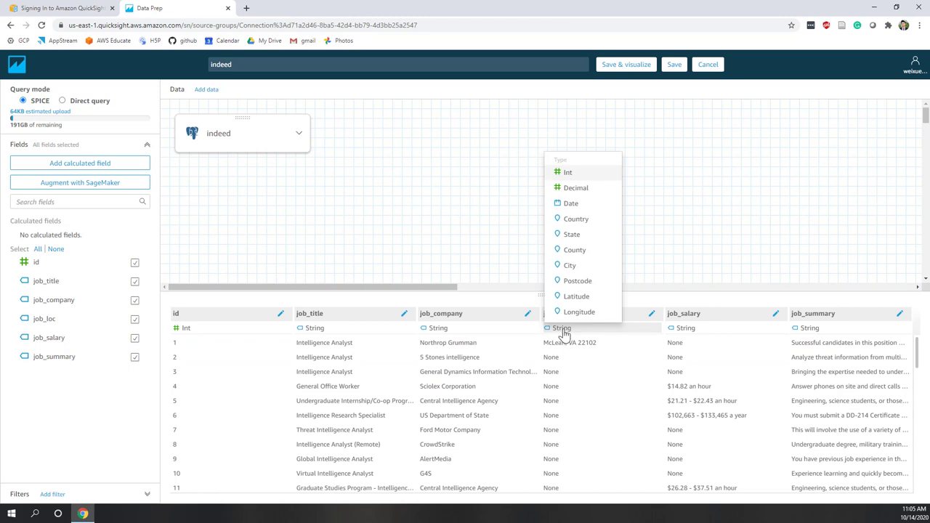
click(570, 268)
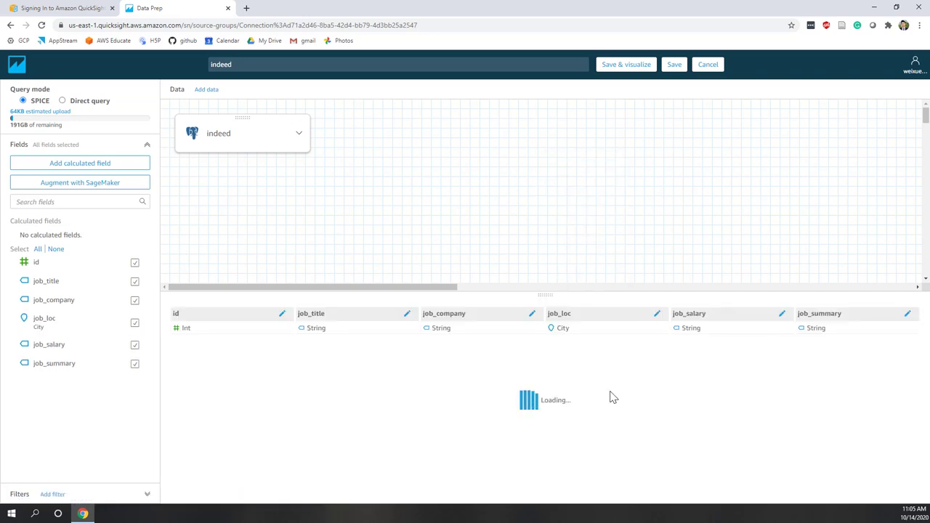
scroll(573, 355, down, 6)
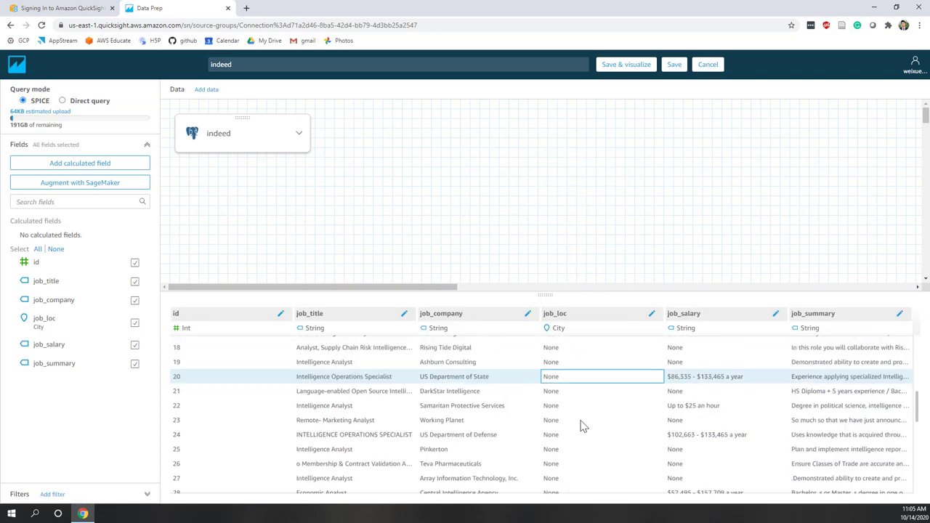
scroll(573, 450, down, 1)
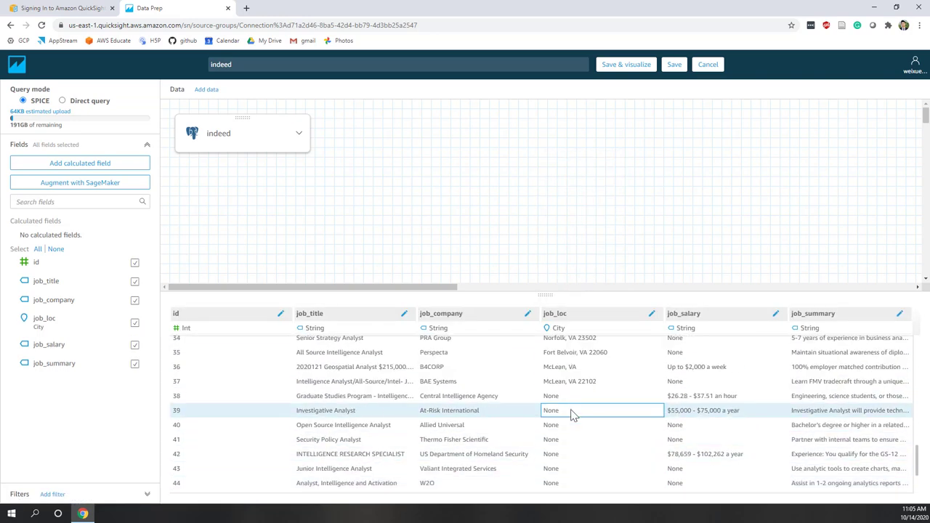
scroll(571, 414, up, 7)
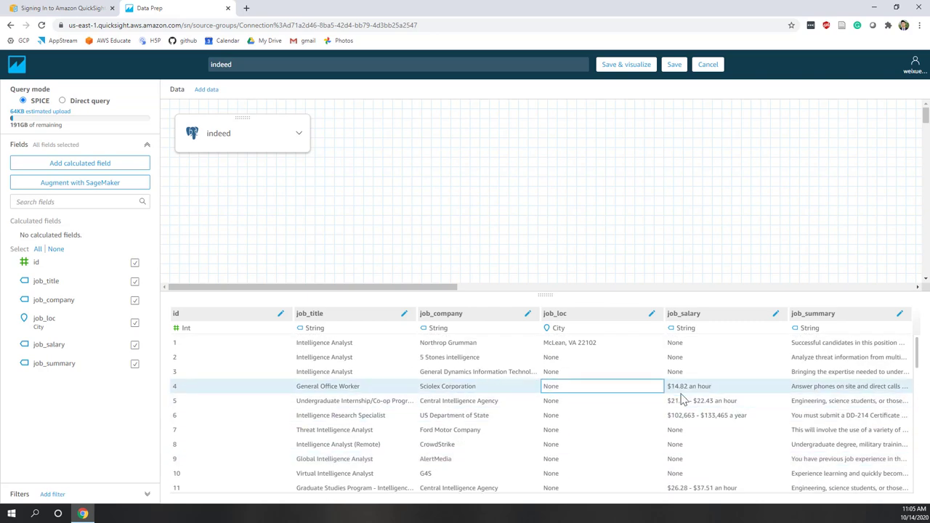
Step: Scroll the preview and inspect row 4's salary and job summary values
scroll(680, 414, down, 1)
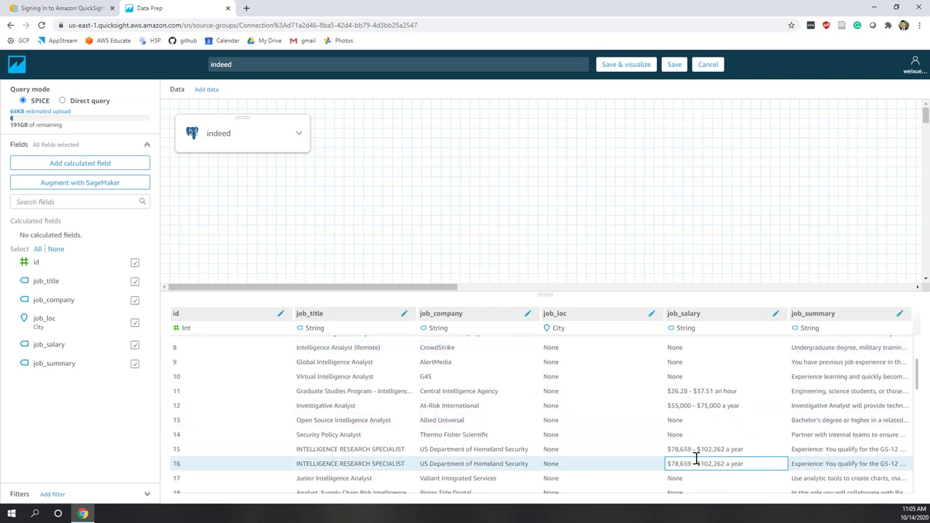
scroll(696, 421, down, 5)
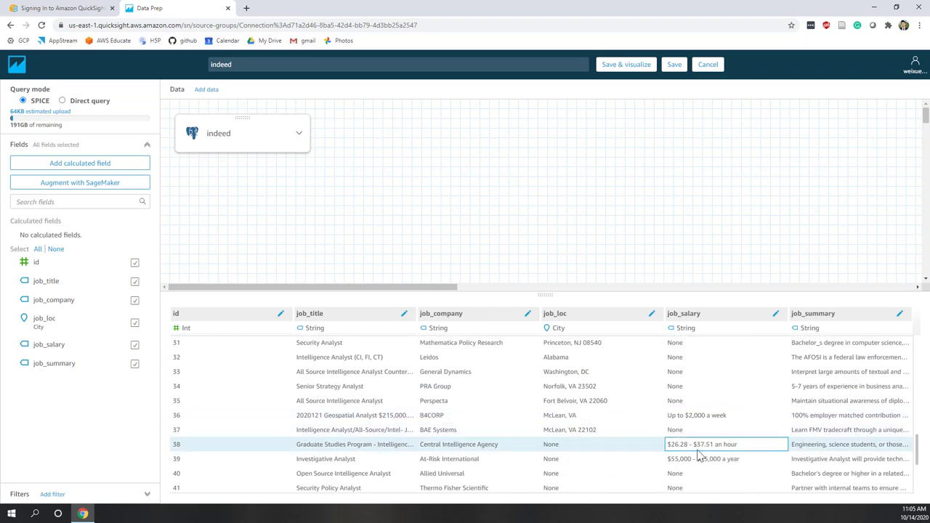
scroll(690, 489, down, 2)
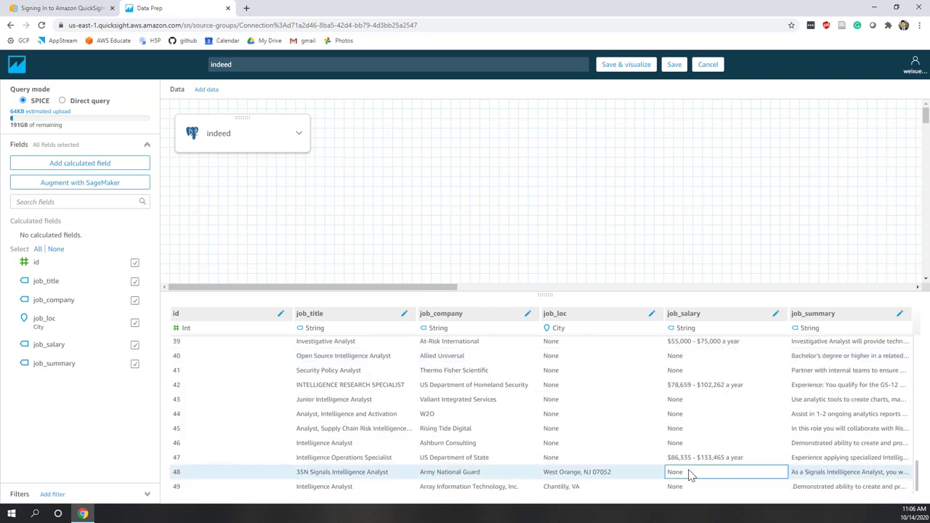
scroll(690, 461, up, 8)
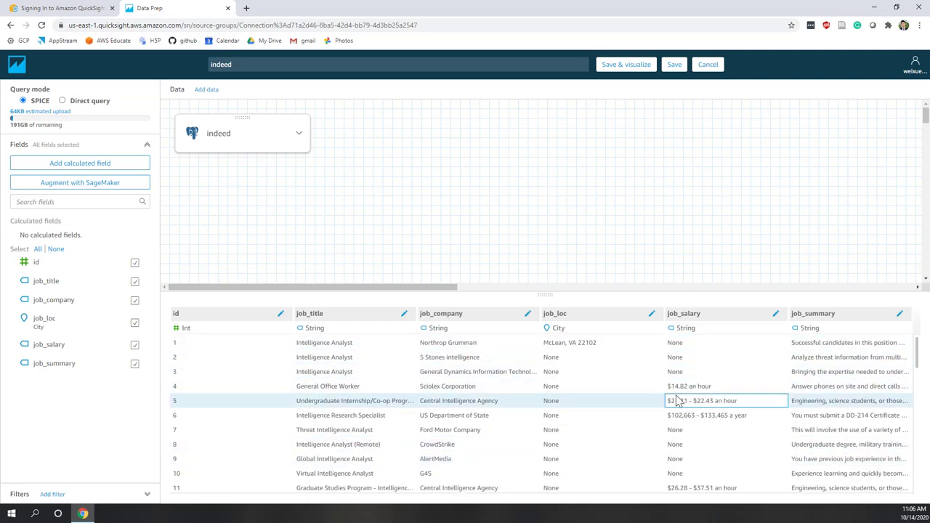
drag(683, 386, 673, 386)
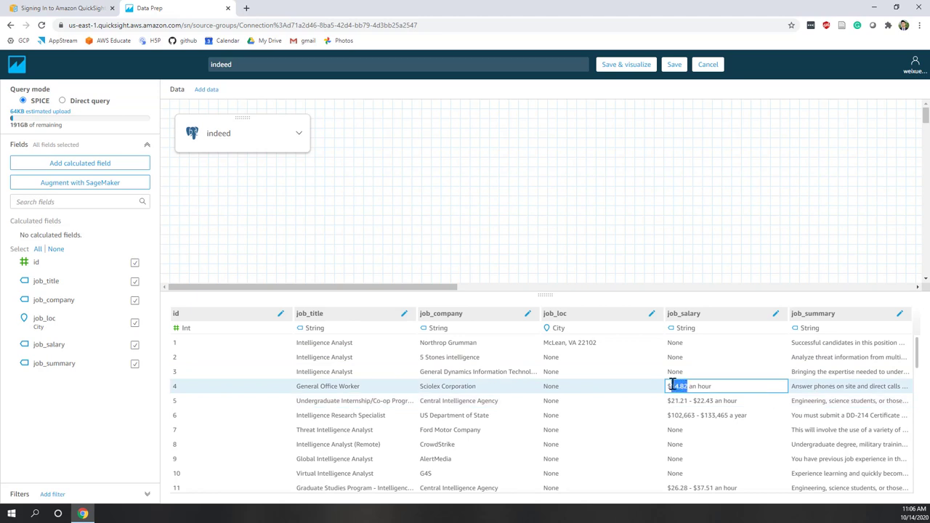
click(690, 386)
click(807, 389)
scroll(826, 384, down, 3)
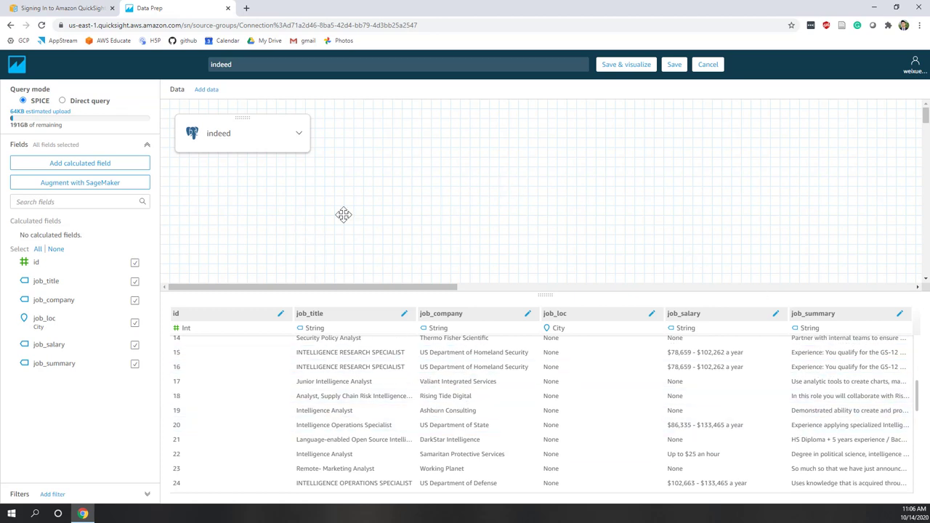
Step: Save and visualize the data set as a new analysis, adding job_title to the visual
click(627, 67)
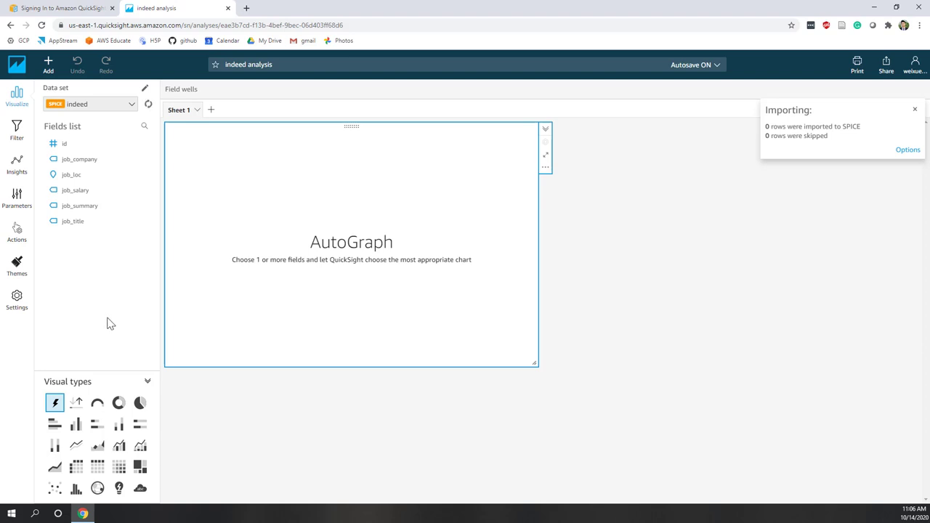
click(66, 222)
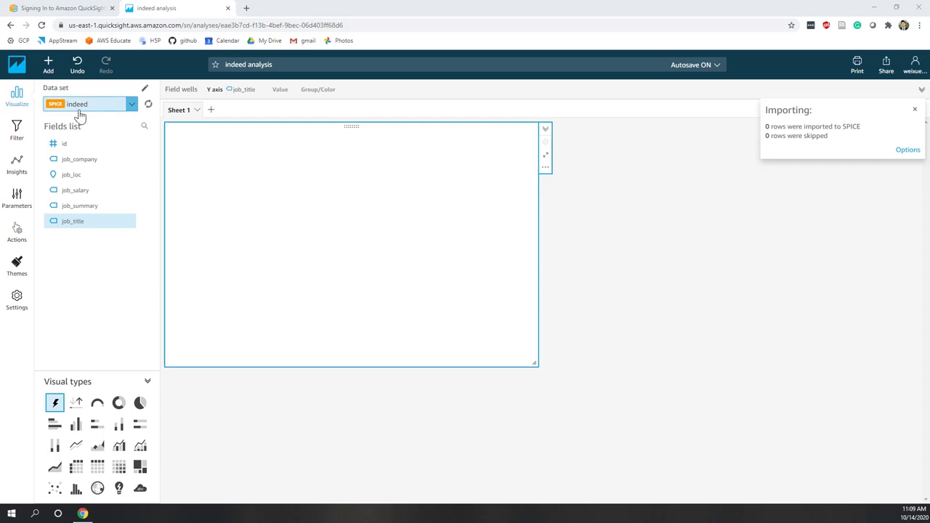
Step: Cancel the stalled import, switch the indeed data set to Direct query, and save it
click(906, 151)
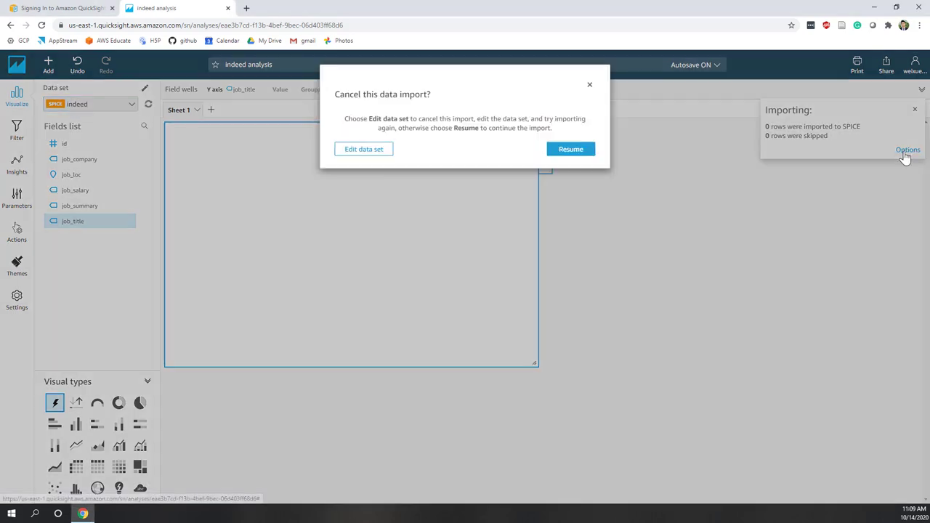
click(365, 153)
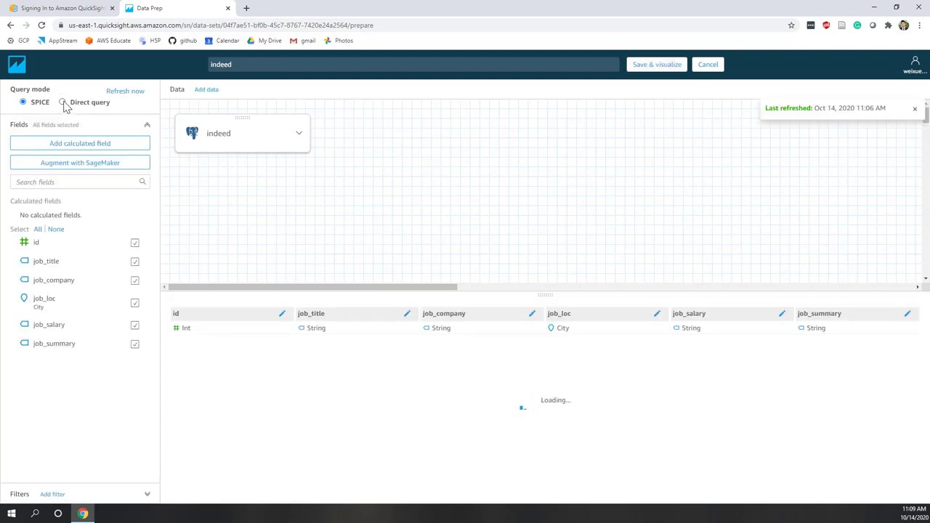
click(64, 103)
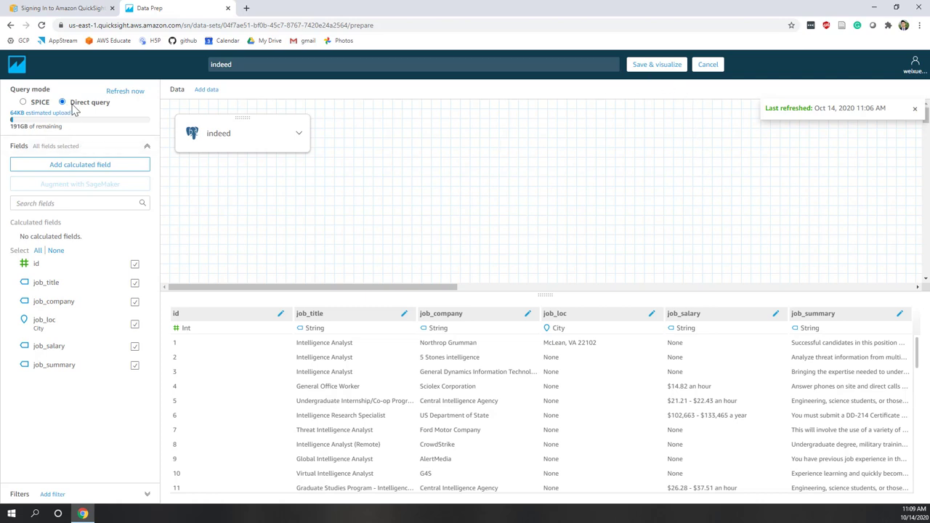
click(649, 67)
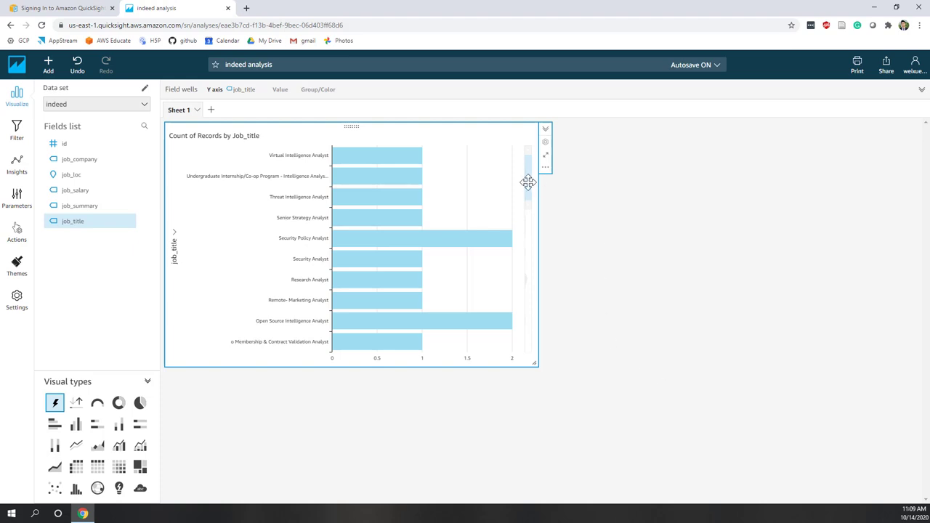
Step: Re-add job_title to render the Count of Records by Job_title bar chart and scroll through it
scroll(526, 207, down, 3)
scroll(363, 218, up, 3)
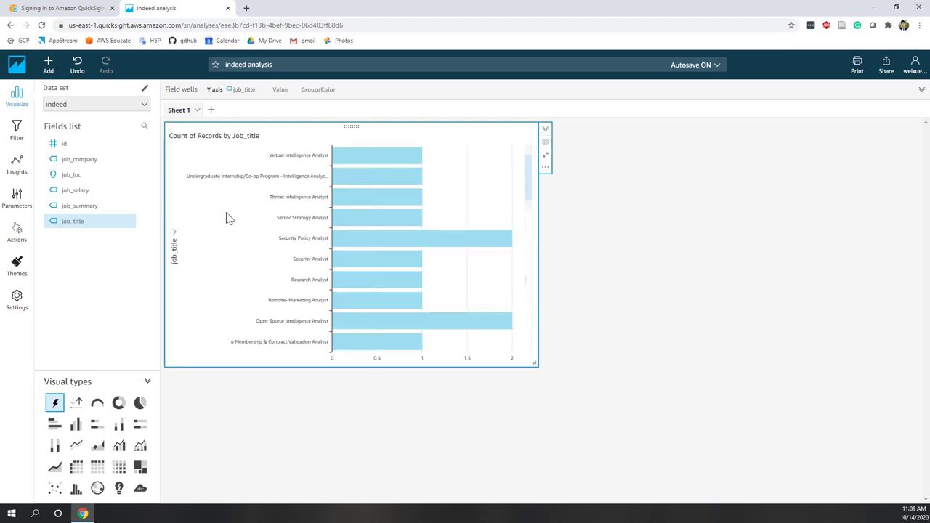
click(81, 229)
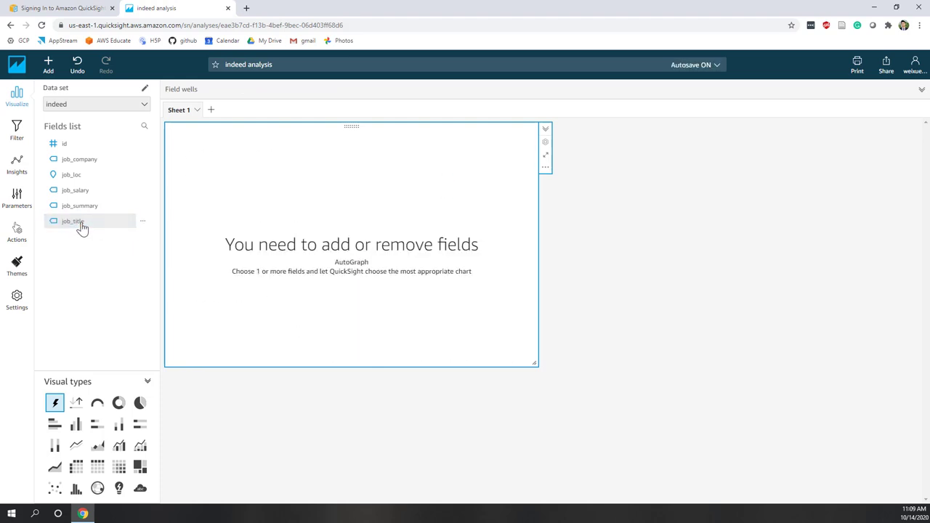
click(82, 227)
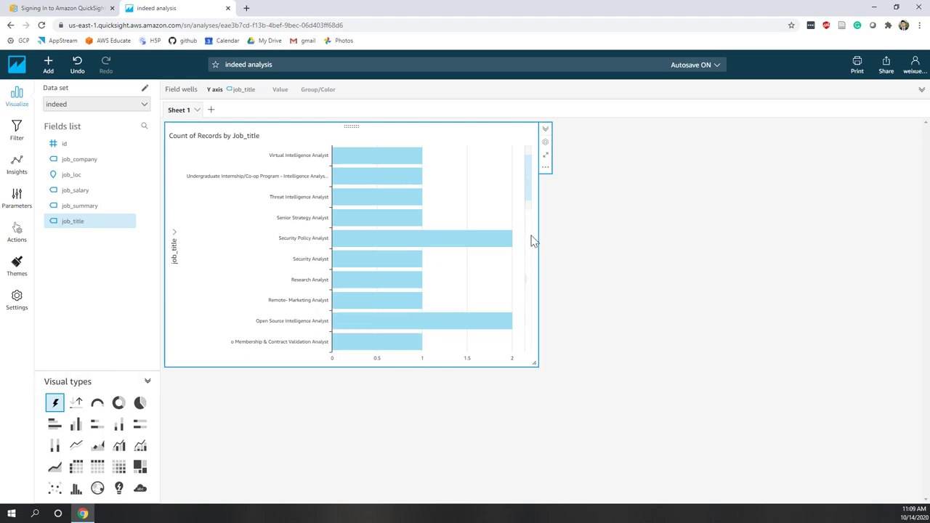
drag(527, 191, 530, 153)
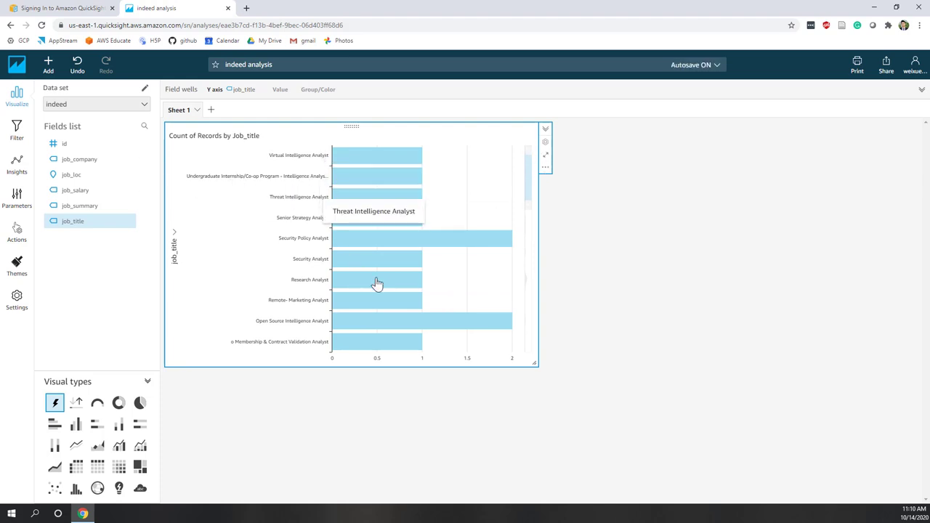
mouse_move(415, 243)
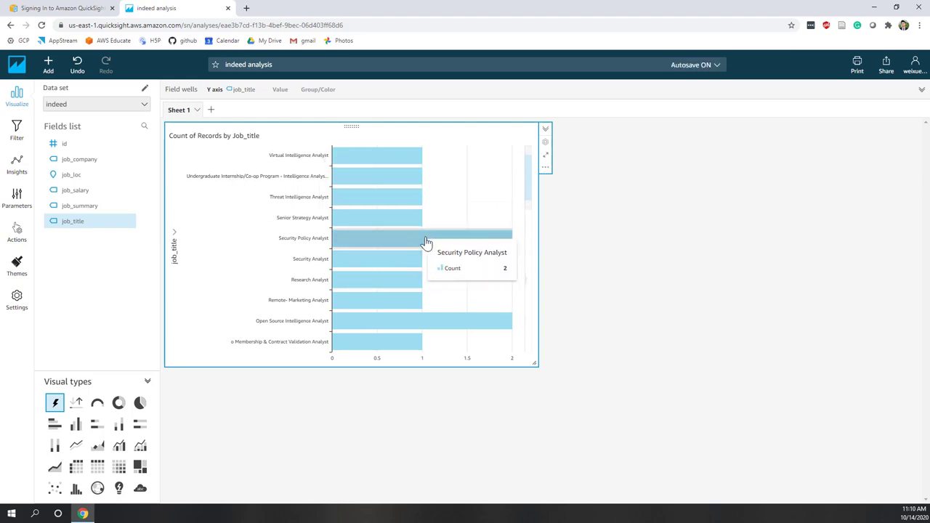
scroll(426, 241, down, 2)
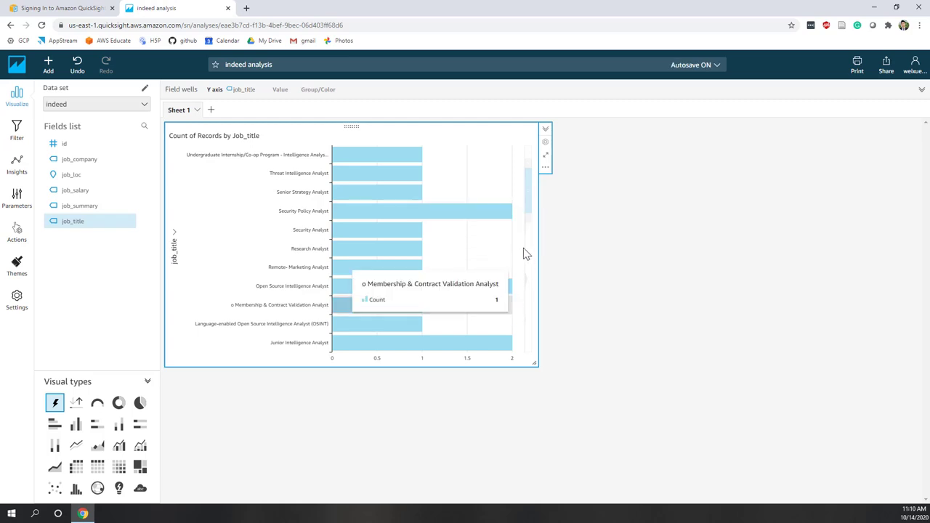
drag(528, 201, 533, 130)
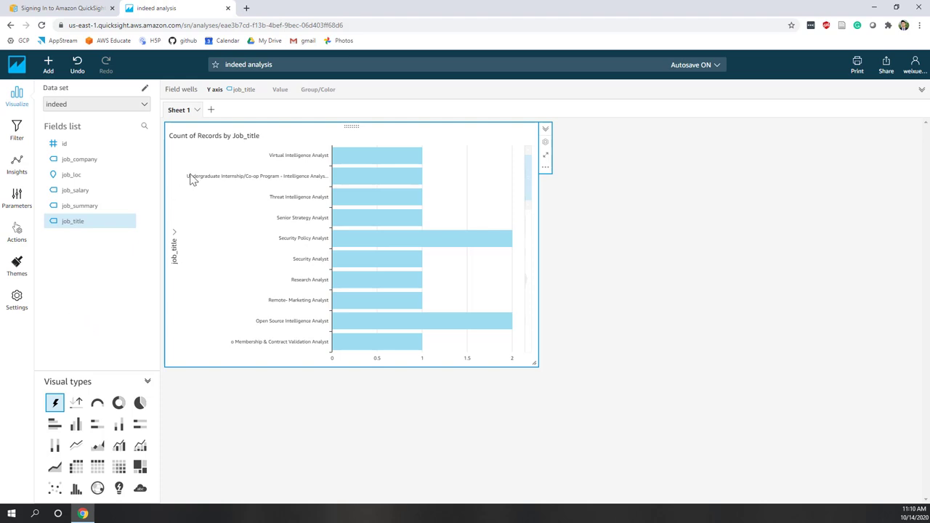
click(49, 66)
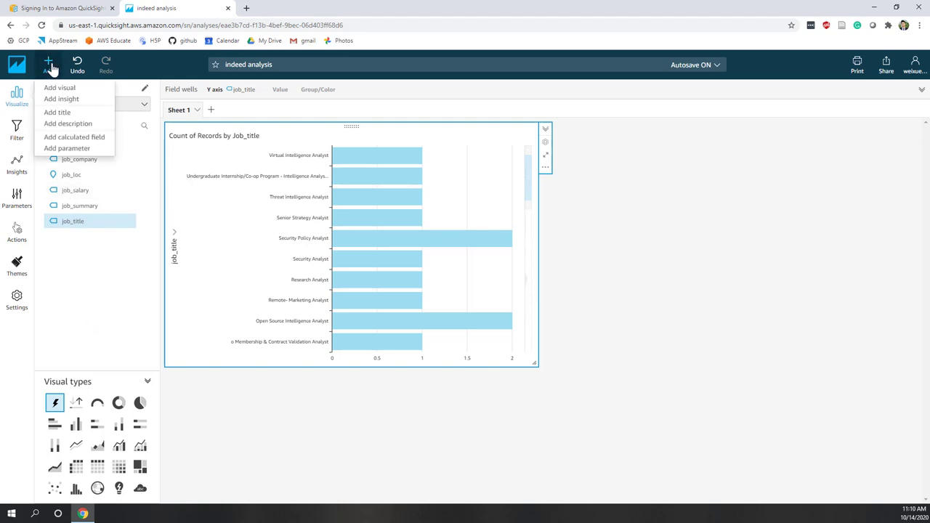
click(54, 88)
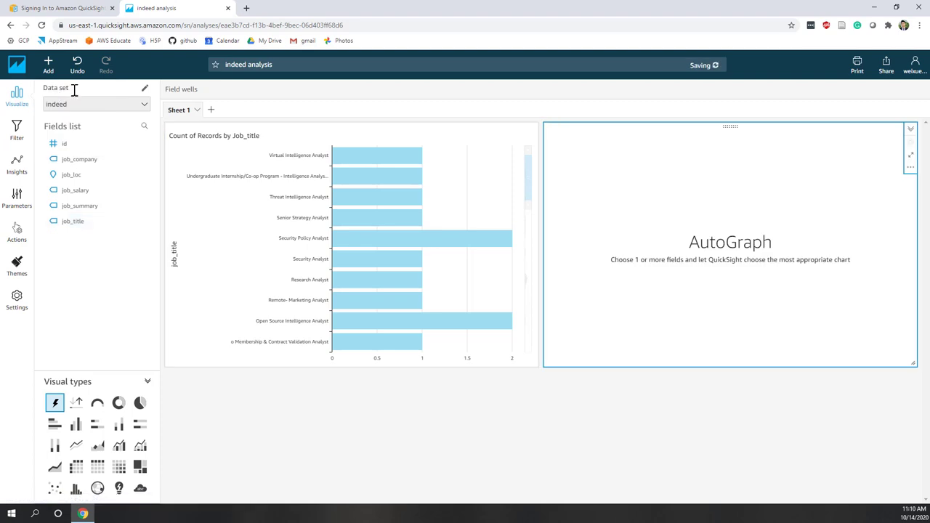
click(67, 178)
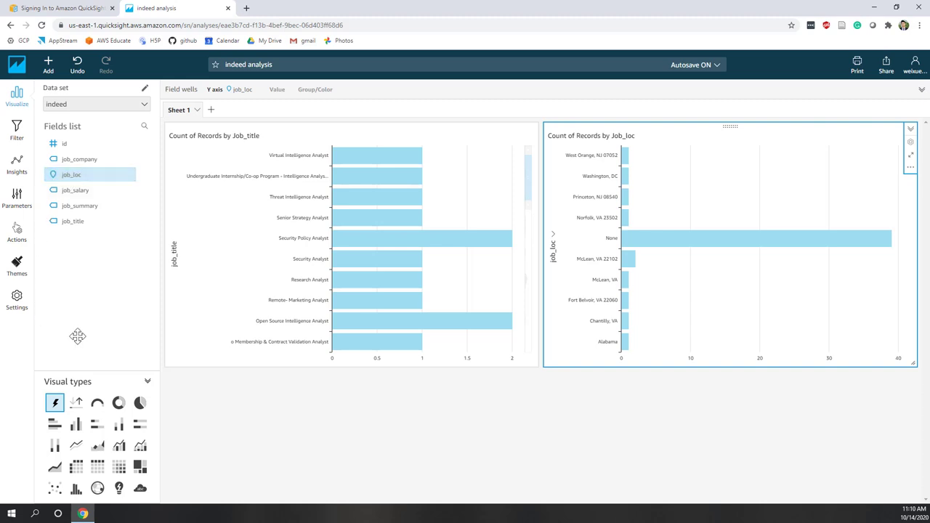
click(102, 496)
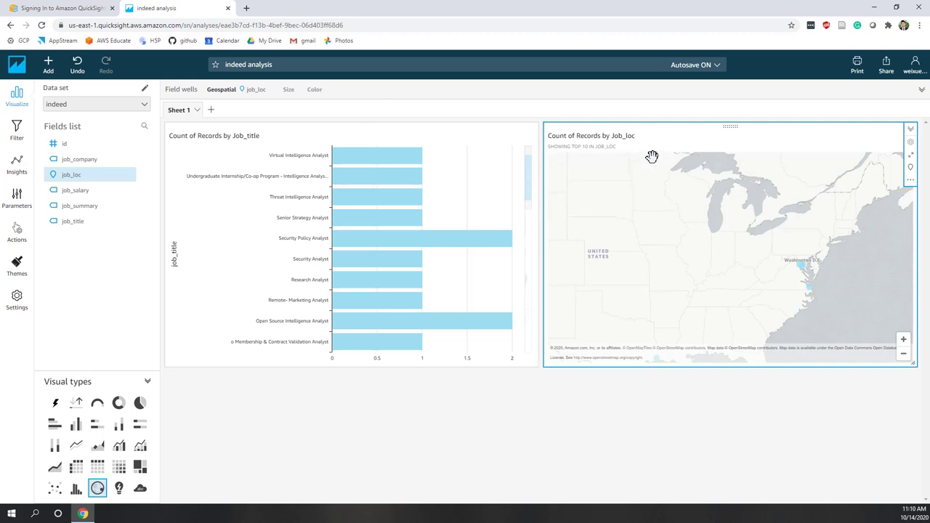
scroll(820, 269, up, 2)
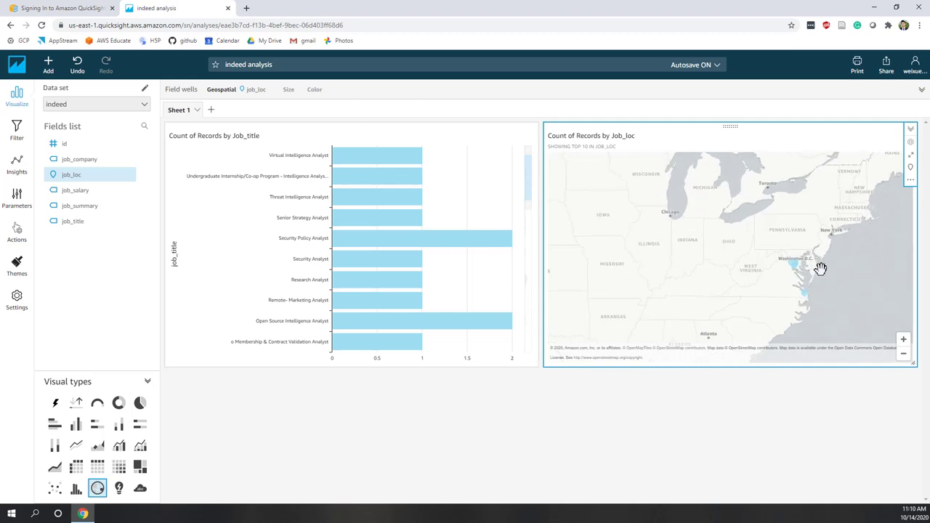
scroll(820, 269, up, 2)
scroll(759, 241, up, 2)
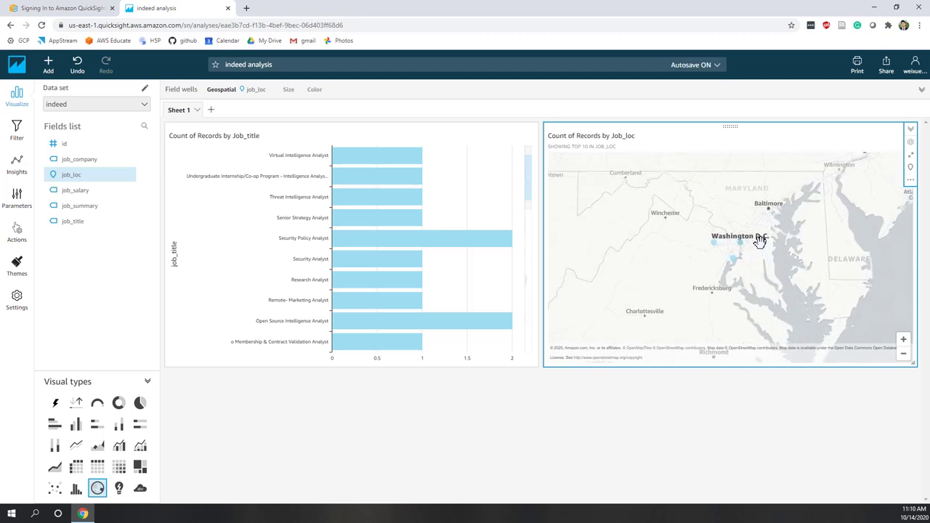
scroll(764, 242, up, 2)
scroll(686, 230, up, 2)
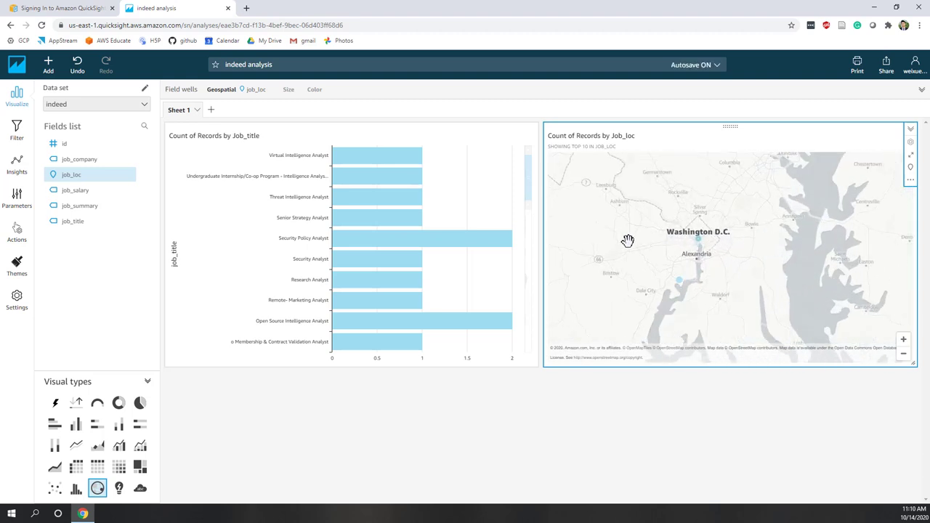
mouse_move(629, 239)
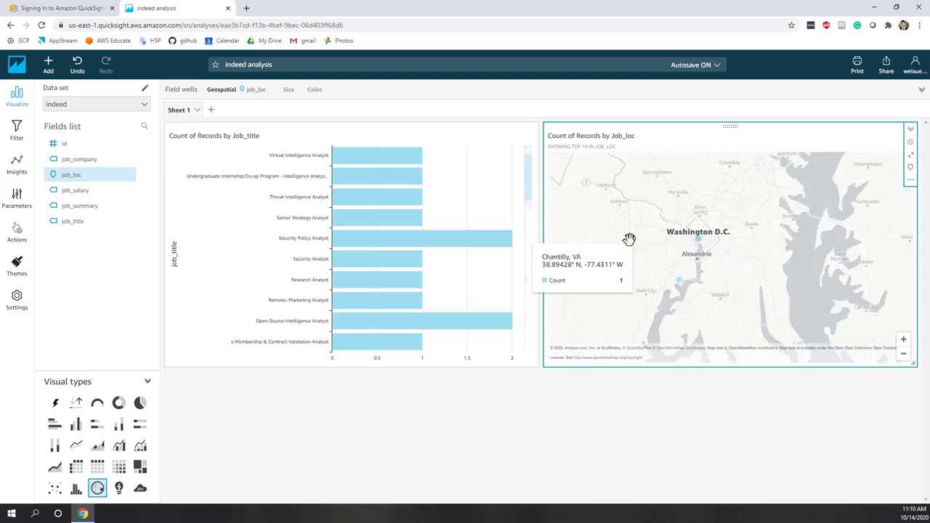
mouse_move(679, 279)
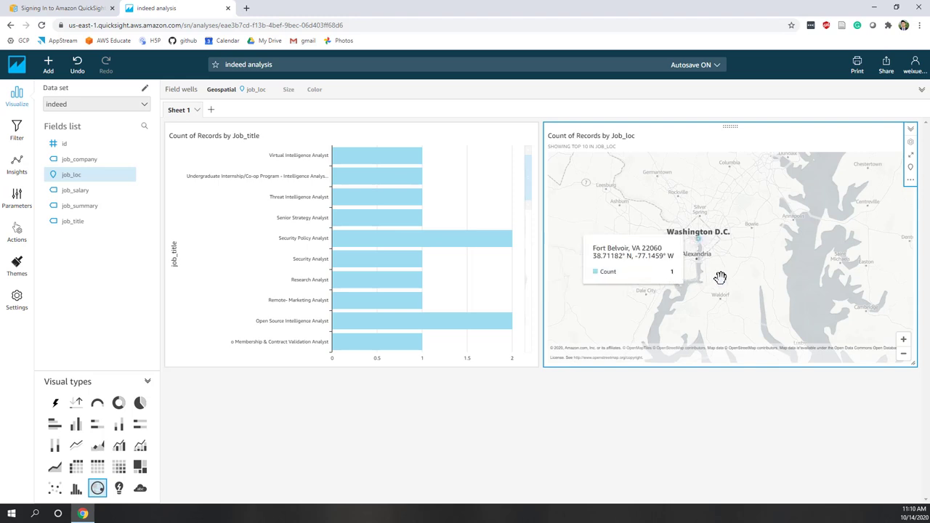
mouse_move(698, 238)
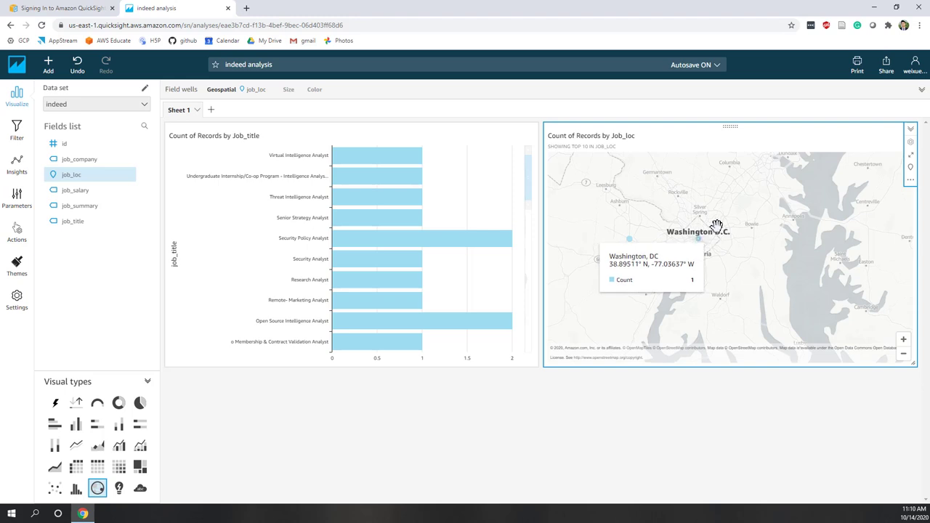
scroll(697, 214, down, 3)
scroll(761, 229, down, 2)
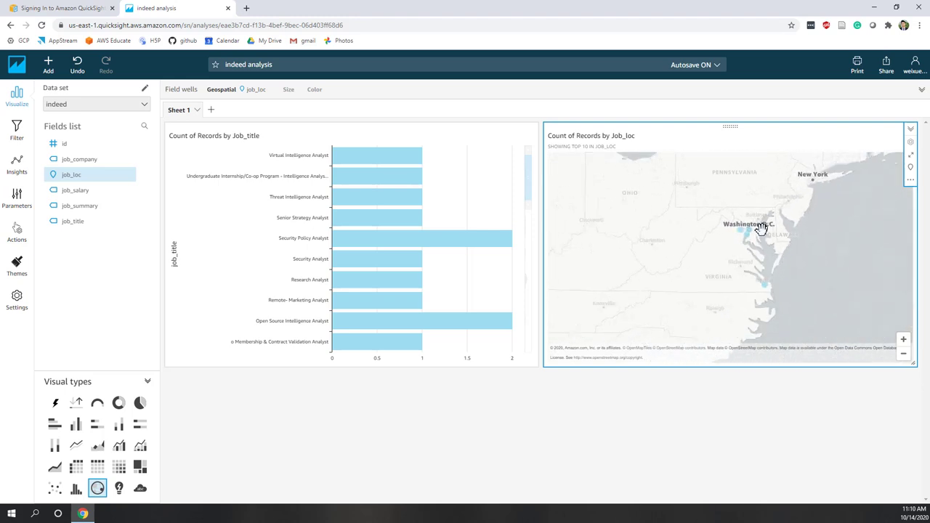
scroll(770, 276, up, 1)
mouse_move(764, 275)
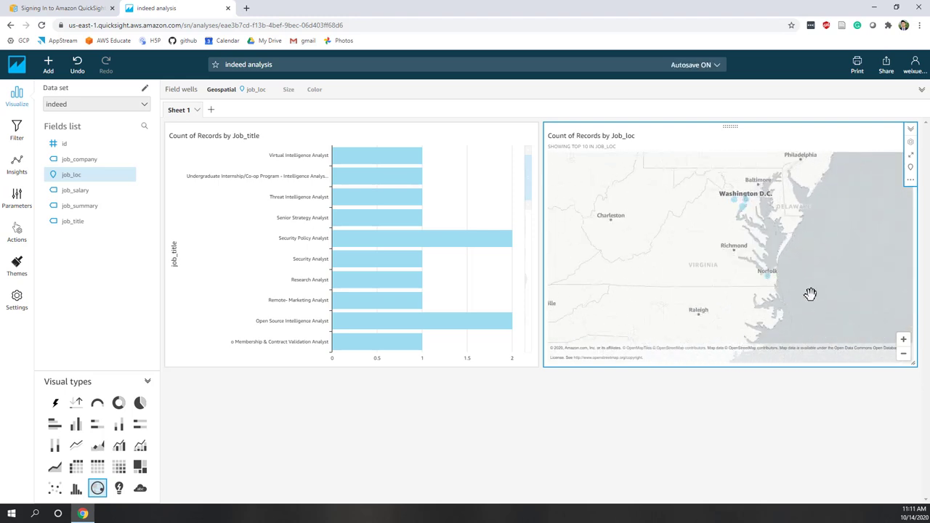
scroll(810, 293, down, 3)
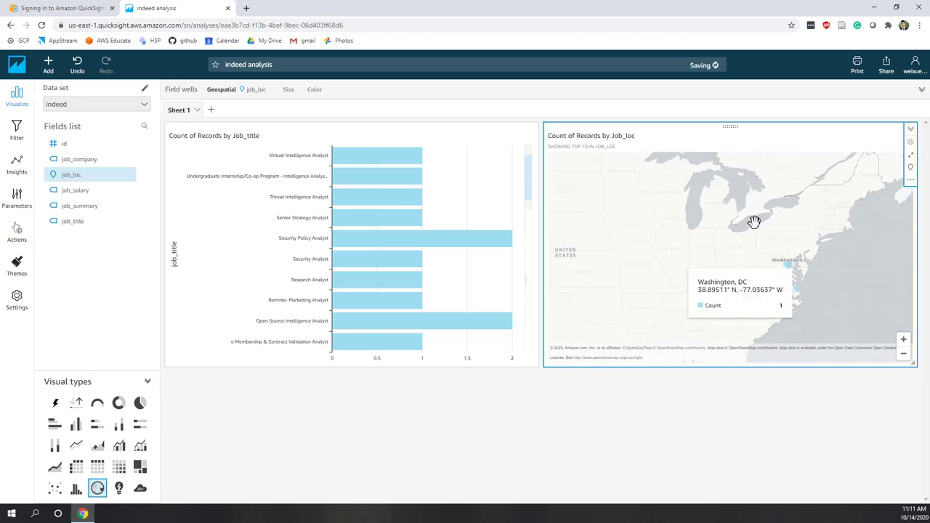
scroll(780, 253, down, 2)
mouse_move(651, 158)
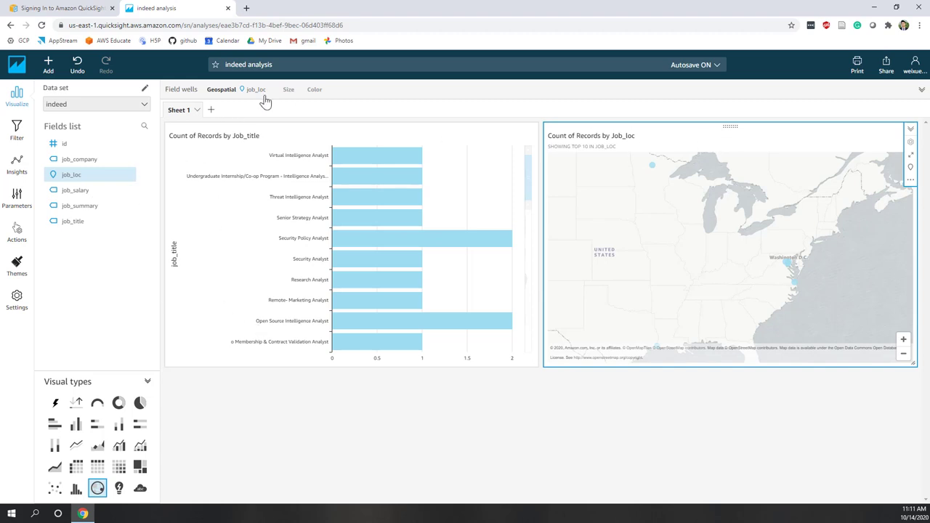
Step: Add job_title to the map's Color well so each job's points get their own color and a Job_title legend
click(290, 95)
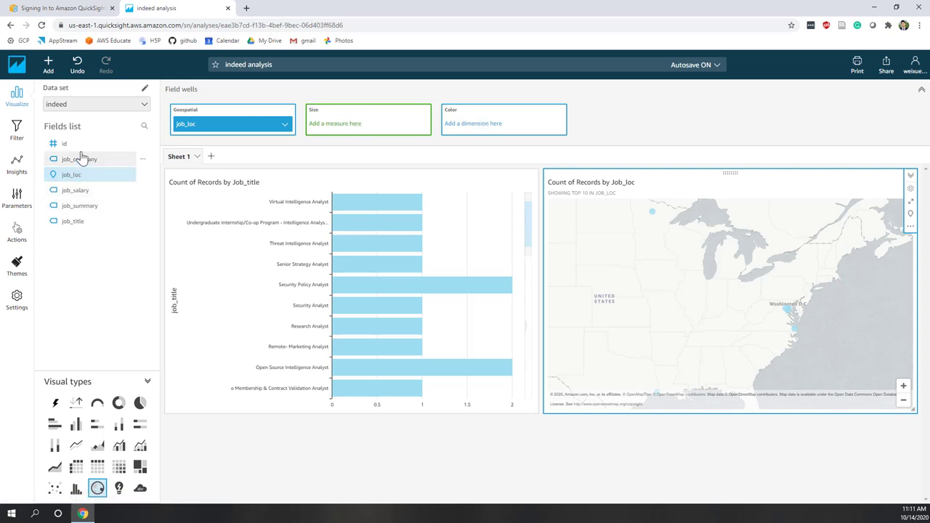
drag(72, 222, 518, 134)
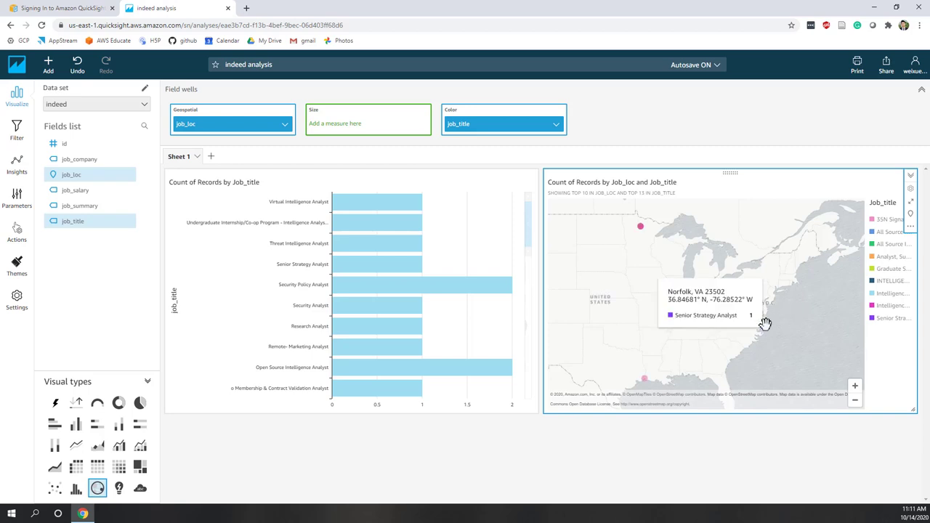
mouse_move(643, 380)
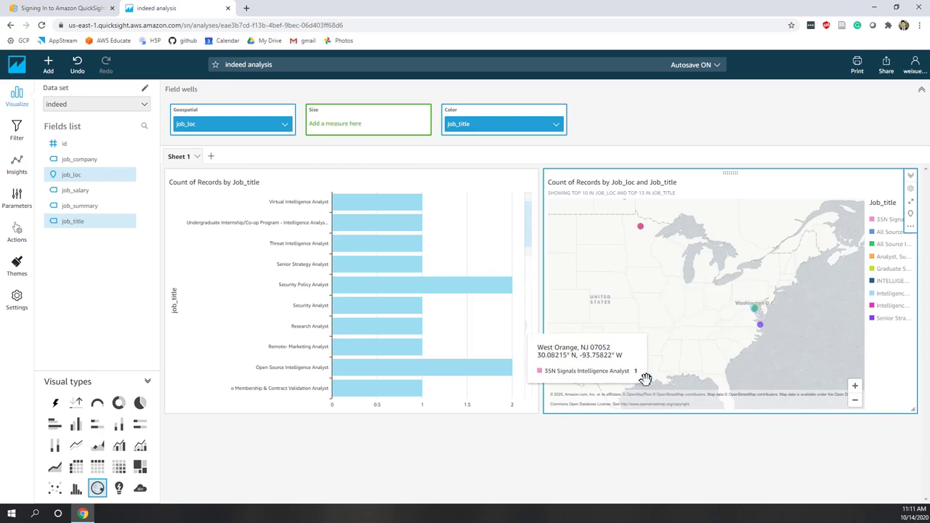
scroll(759, 328, up, 3)
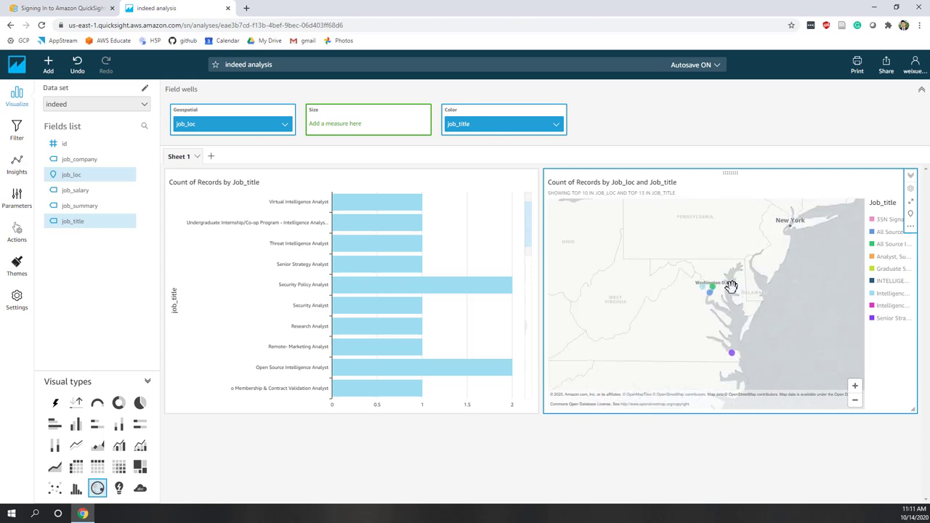
scroll(726, 289, up, 5)
scroll(682, 297, up, 2)
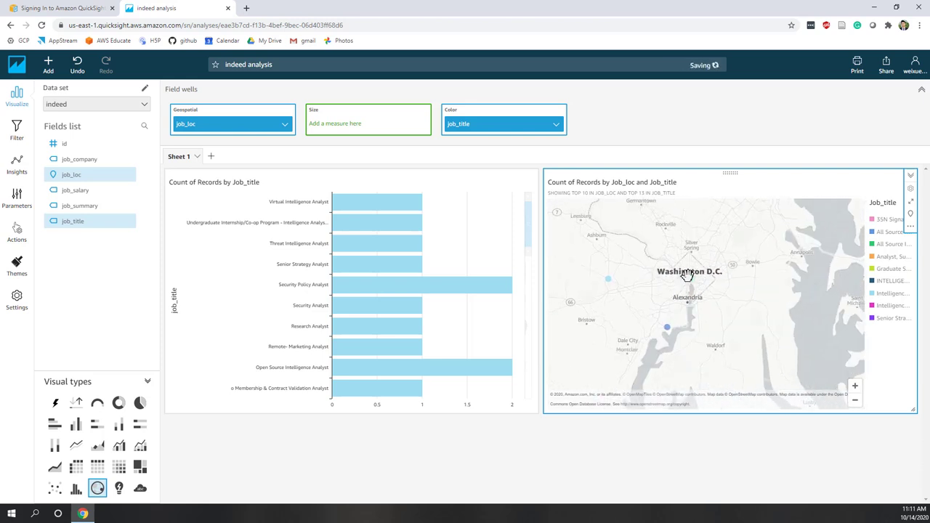
mouse_move(605, 276)
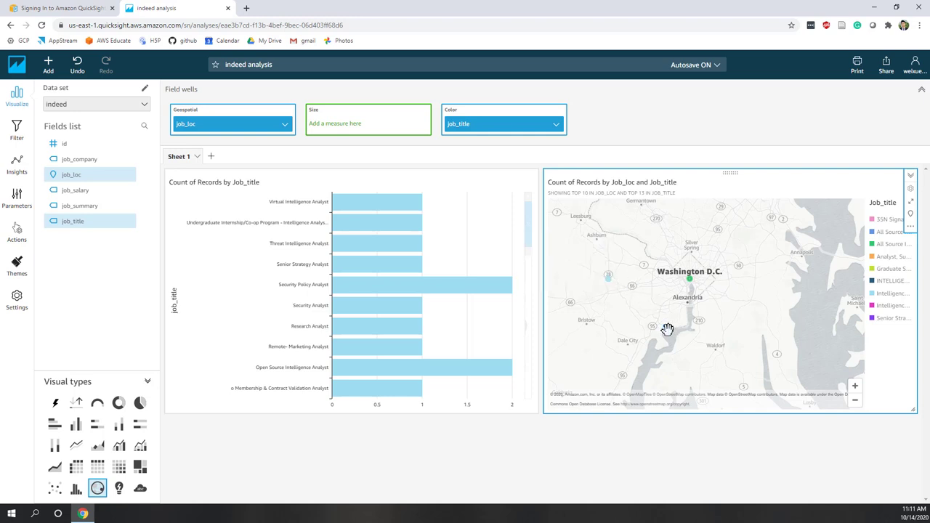
scroll(696, 250, down, 2)
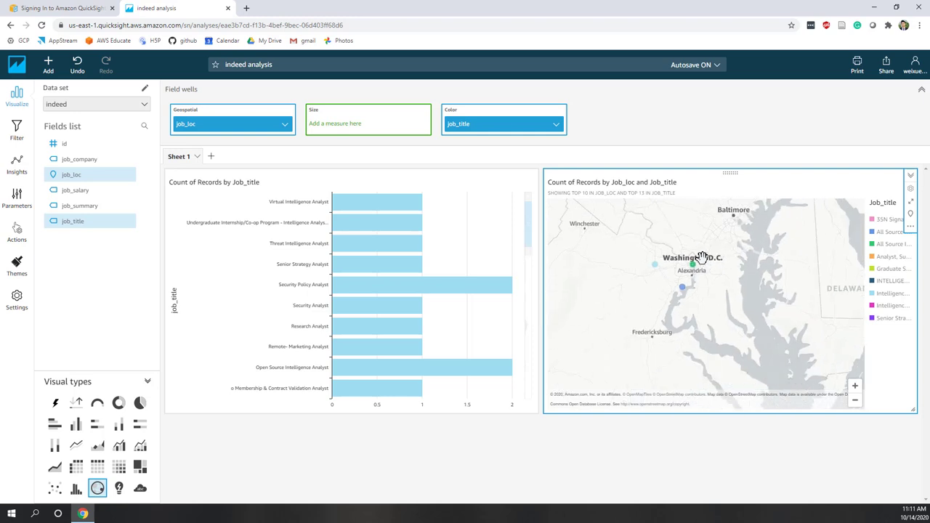
scroll(703, 258, down, 1)
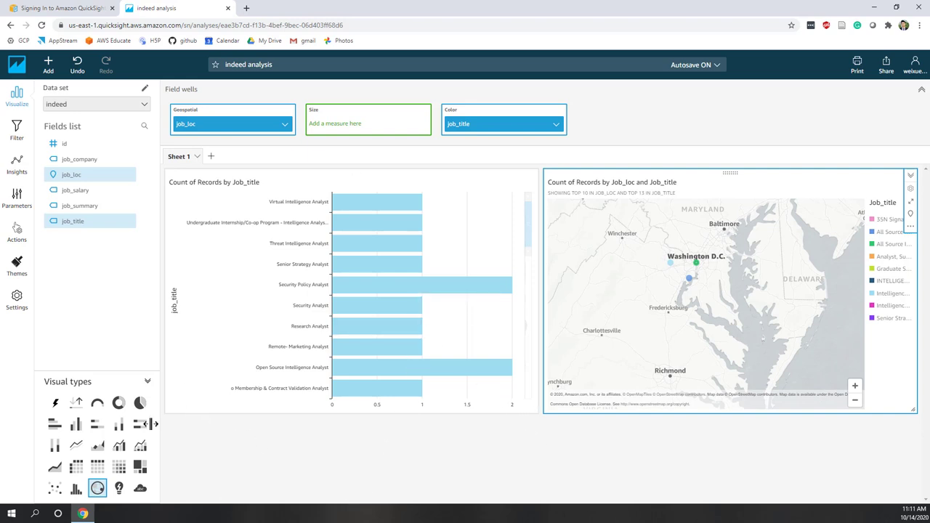
scroll(710, 316, down, 1)
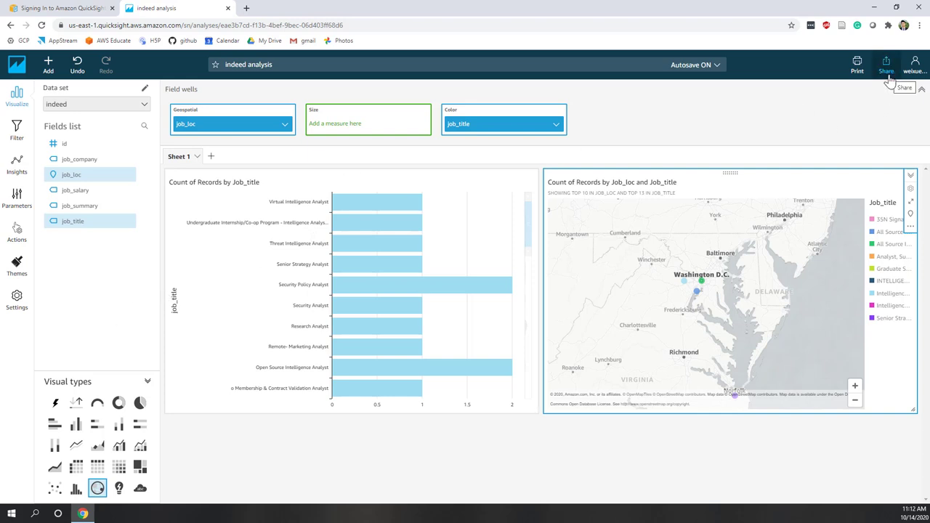
Step: Publish the analysis as a new dashboard named 'indeed' and close the user-sharing dialog without sharing
click(886, 67)
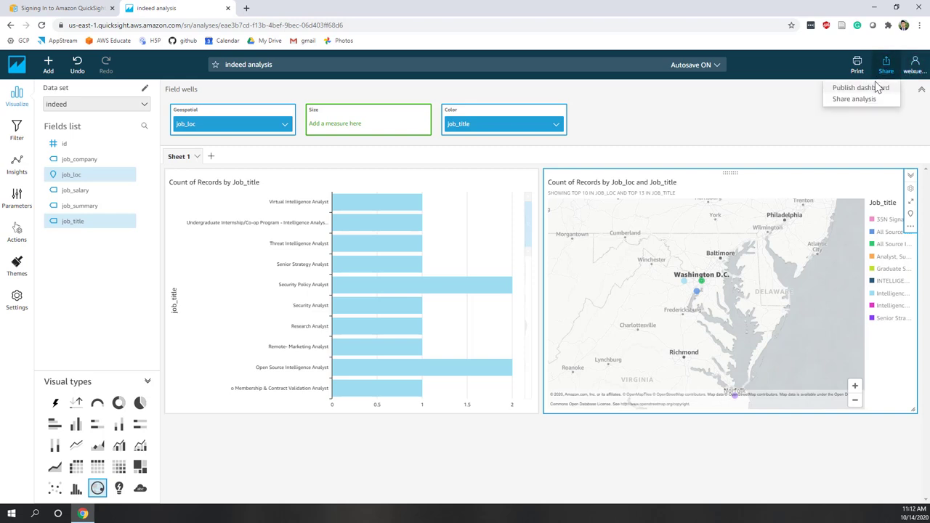
click(868, 88)
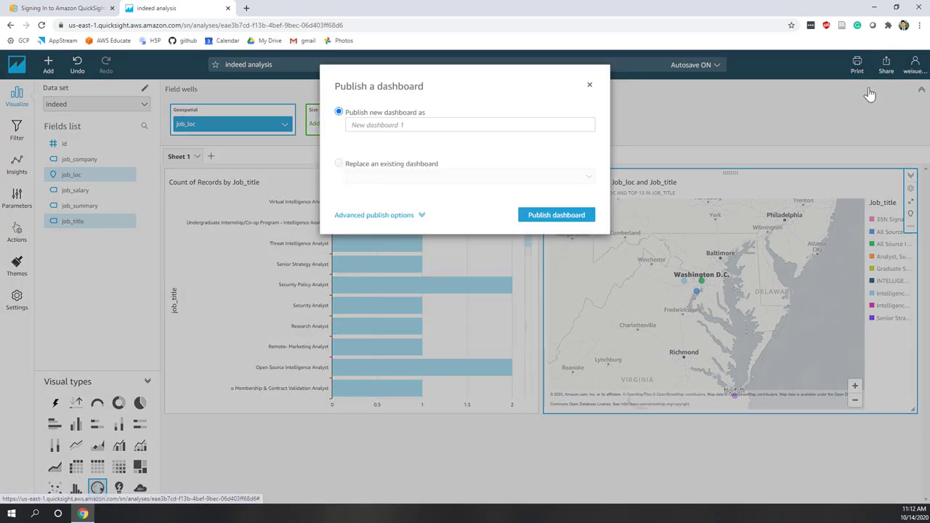
click(430, 125)
text(indeed)
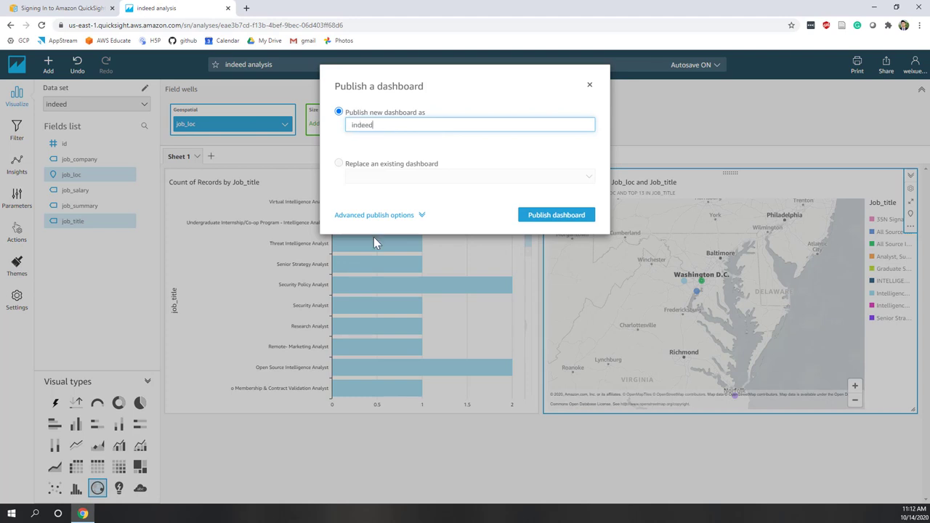
click(383, 215)
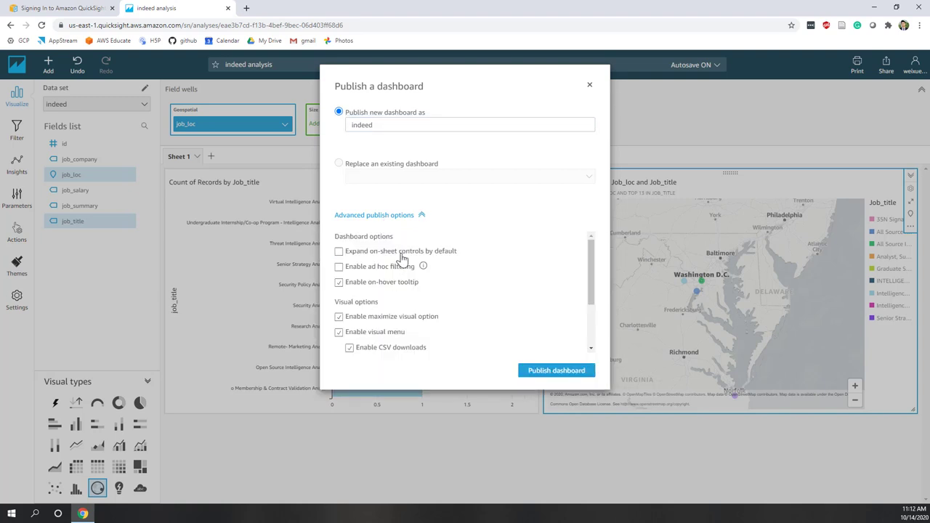
scroll(552, 319, down, 2)
scroll(546, 334, up, 2)
click(556, 372)
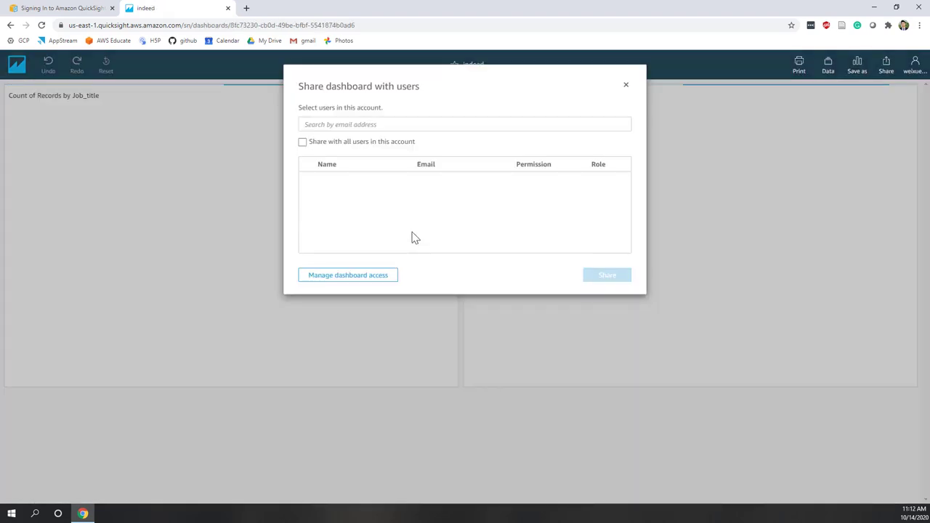
click(329, 124)
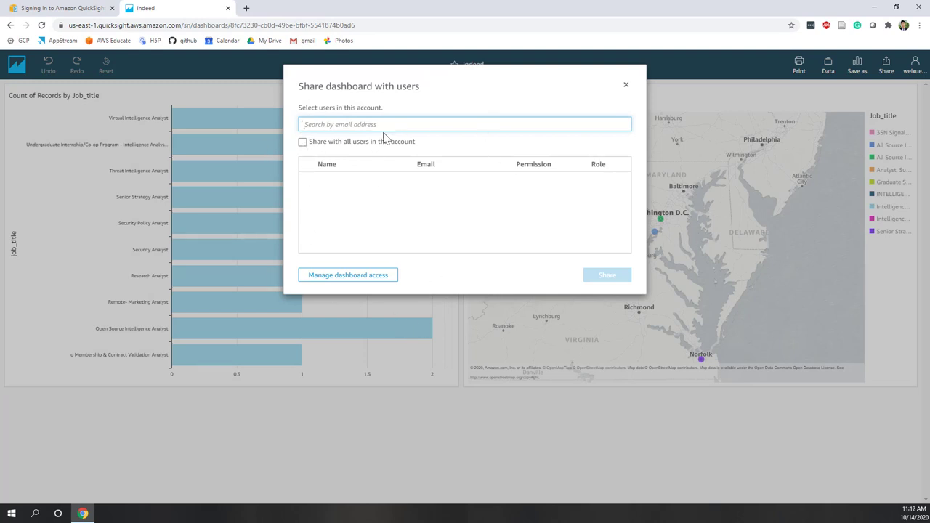
click(625, 86)
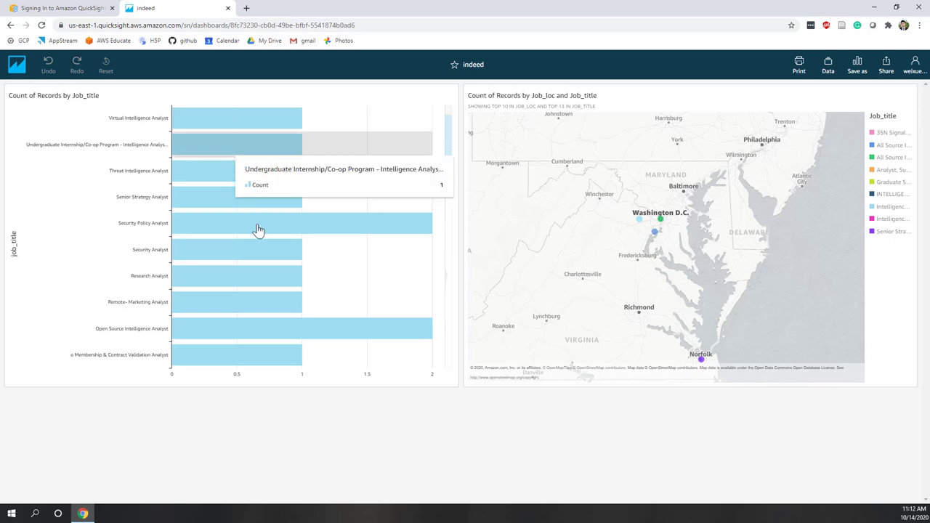
Step: Return to the QuickSight home and browse Datasets, Analyses, then Dashboards to find 'indeed'
mouse_move(405, 235)
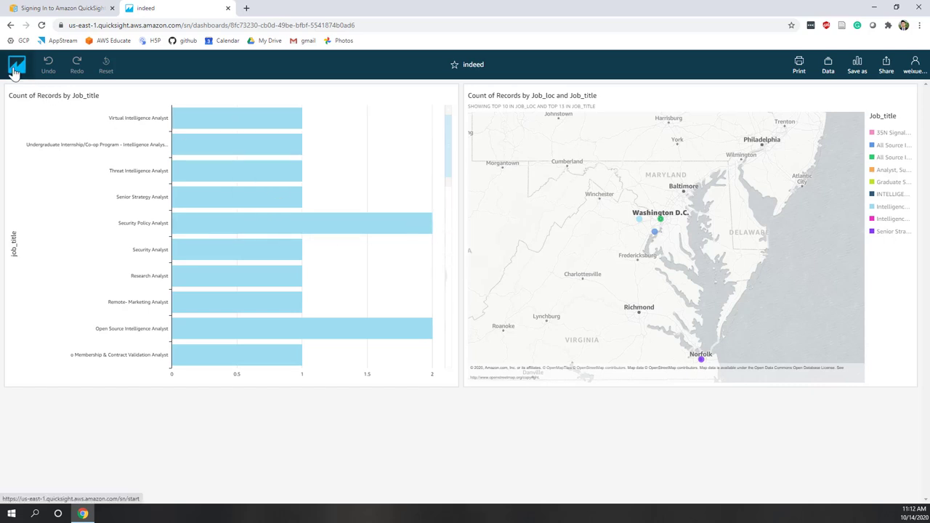
click(14, 71)
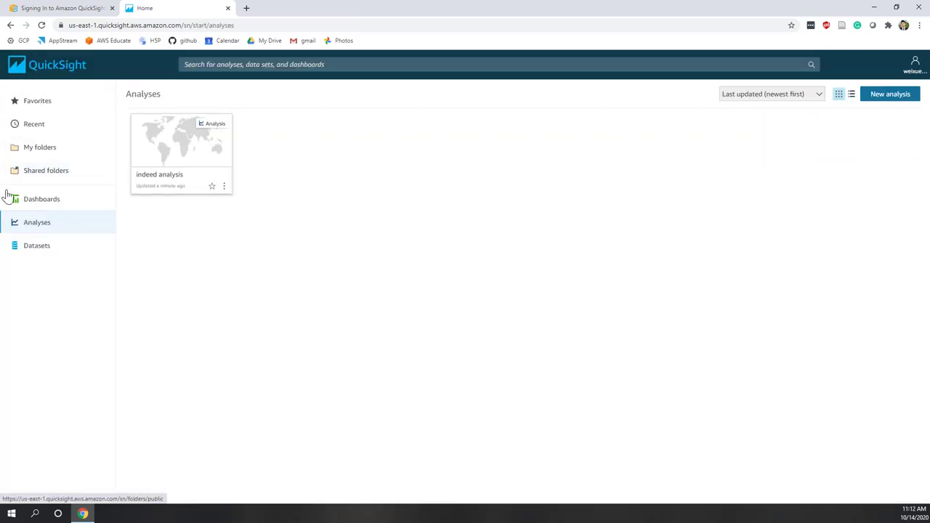
click(52, 258)
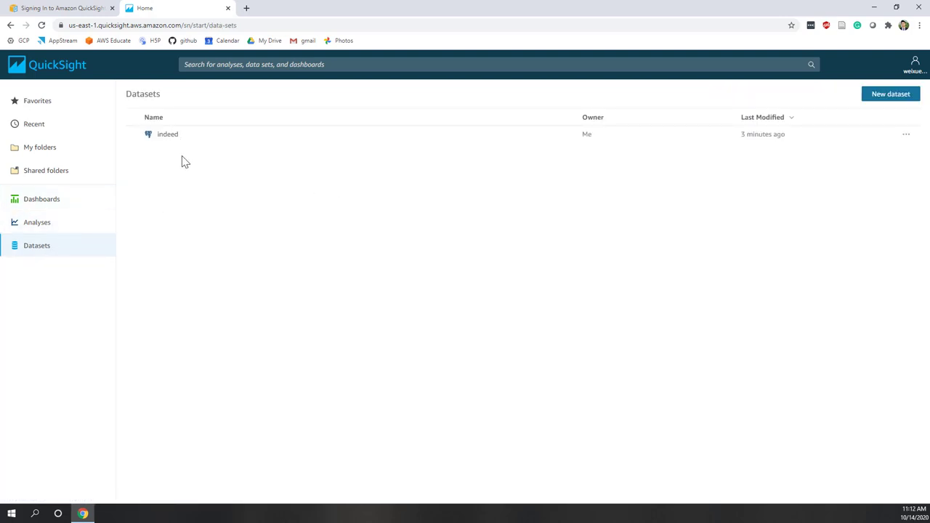
click(68, 223)
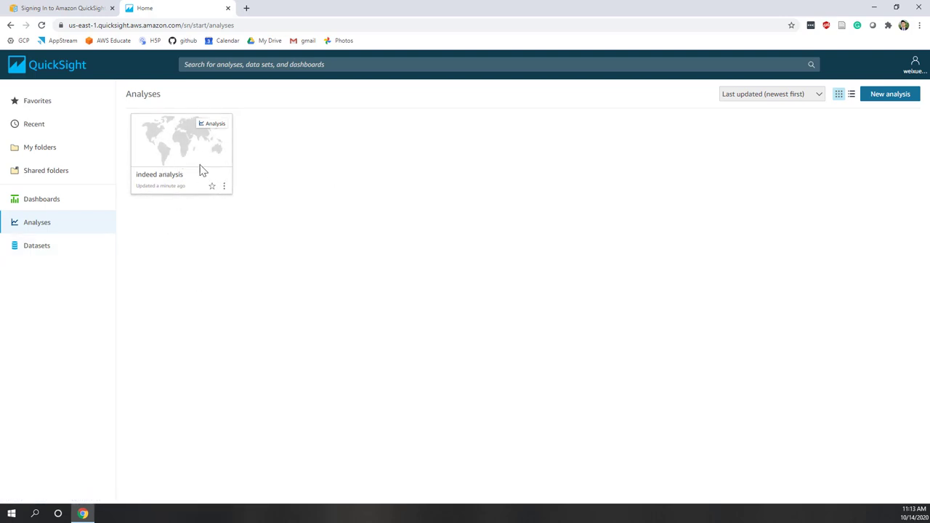
click(39, 204)
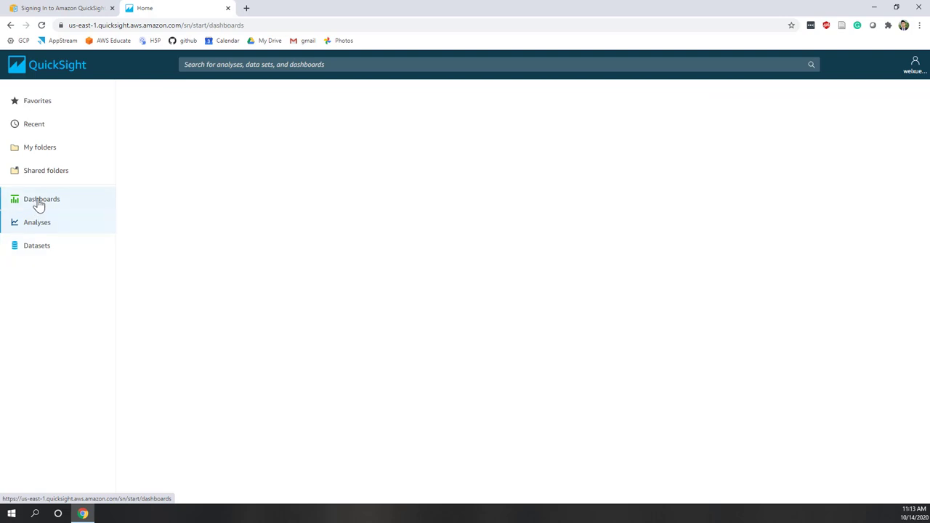
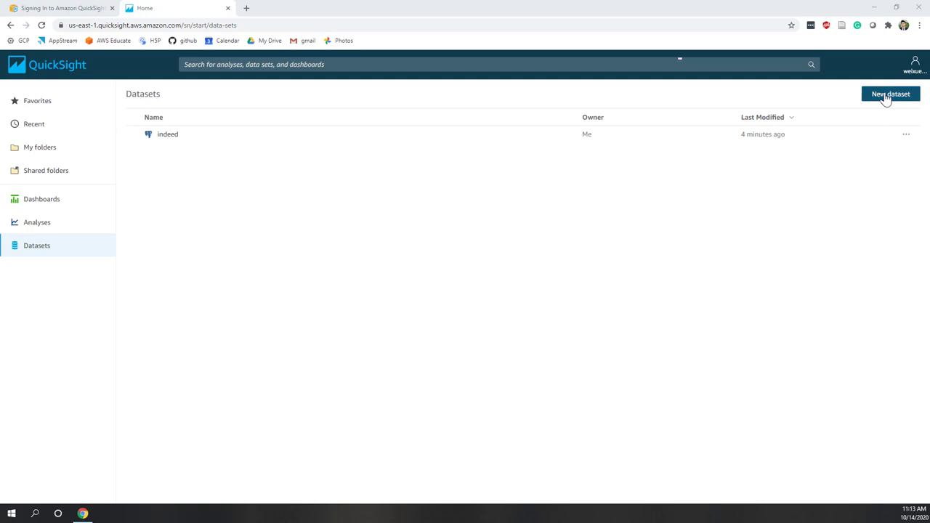
Step: Start a PostgreSQL data source named ia340 on port 5432 with database postgres
click(892, 94)
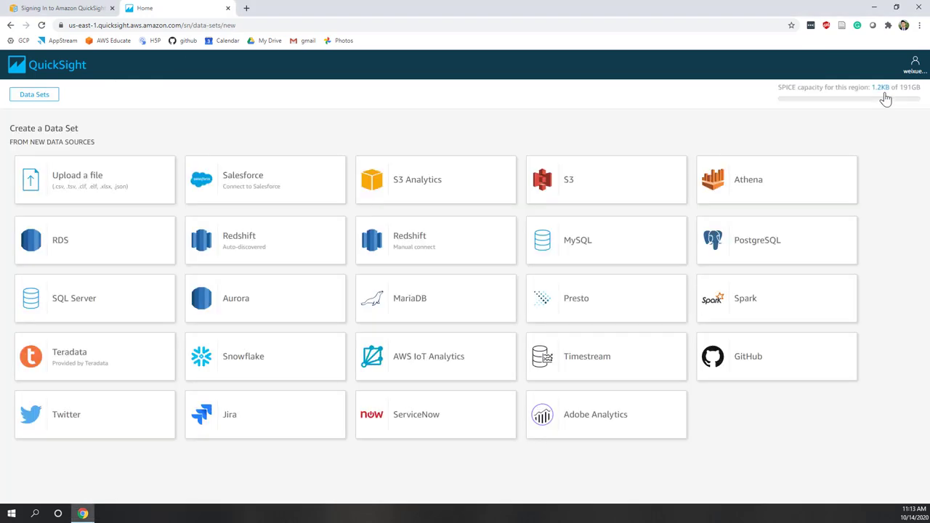
click(755, 249)
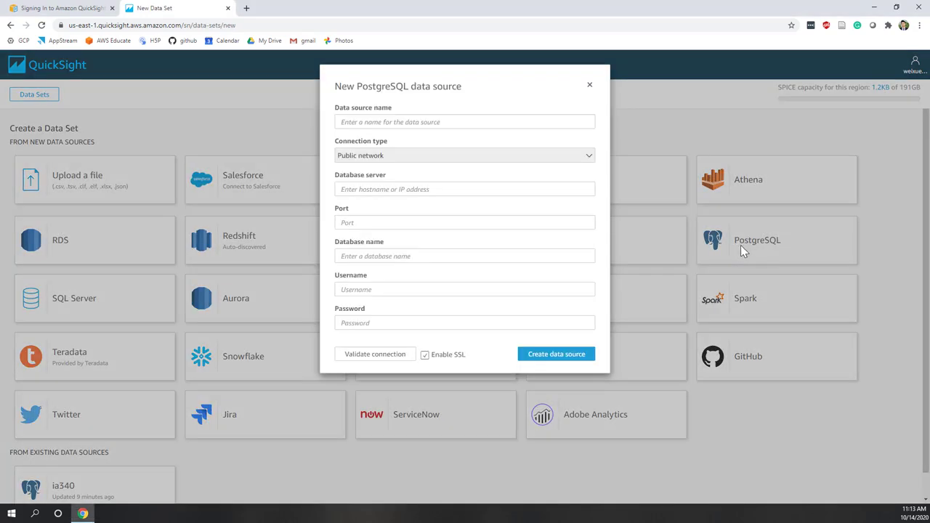
click(419, 121)
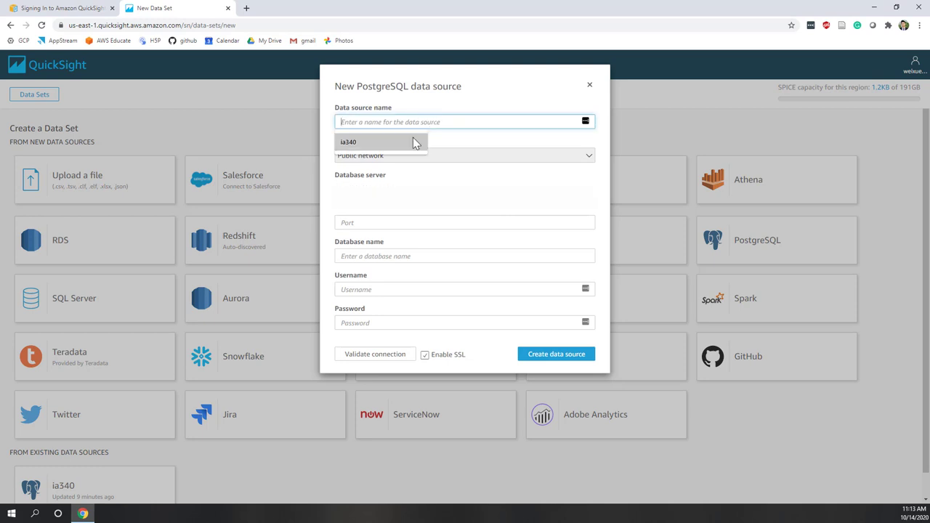
click(412, 141)
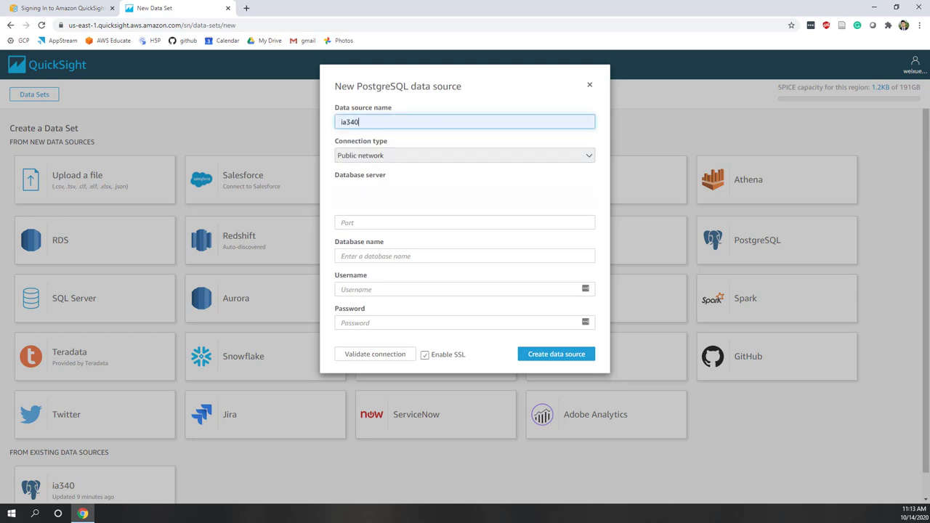
click(380, 223)
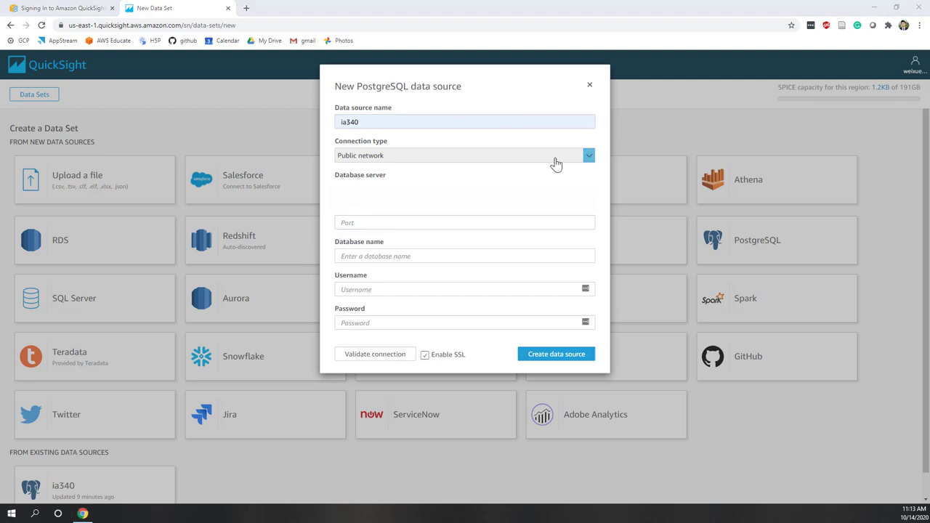
click(393, 224)
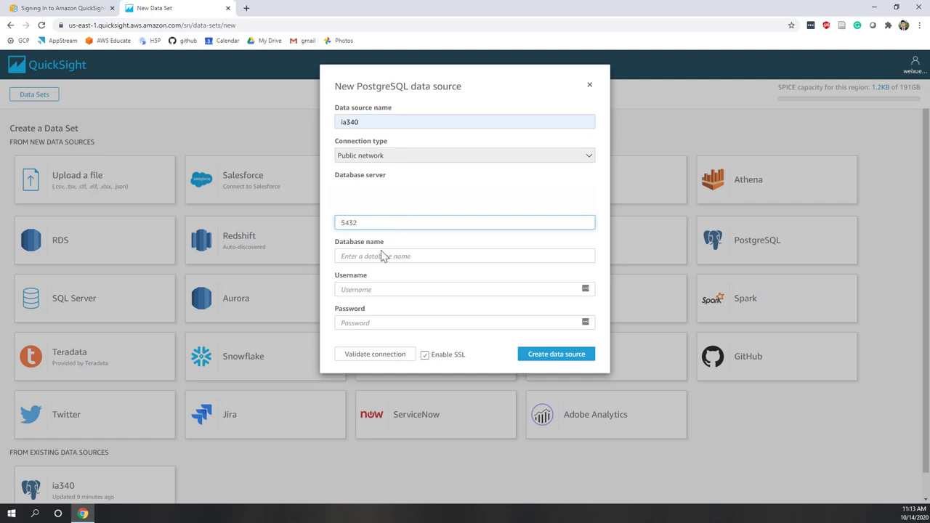
click(381, 255)
click(365, 272)
Step: Enter the database username and password, then validate the connection
click(369, 290)
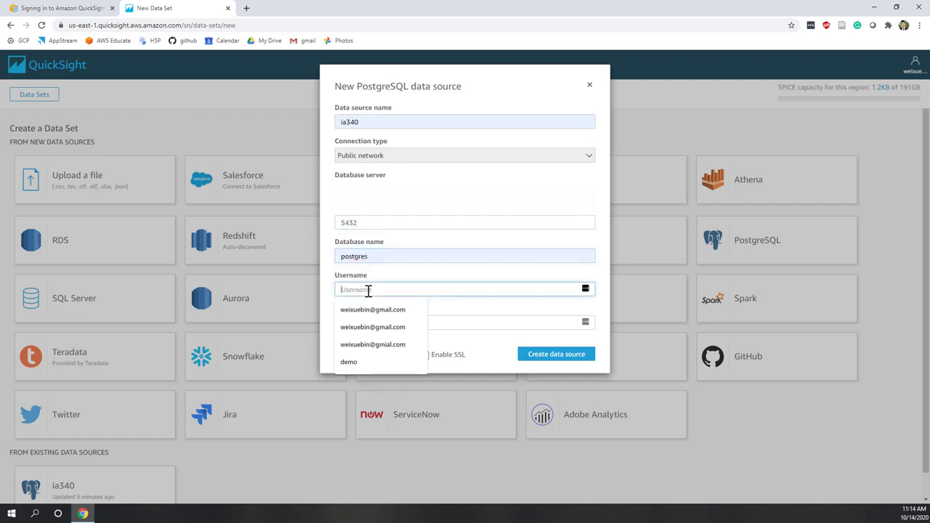
key(Tab)
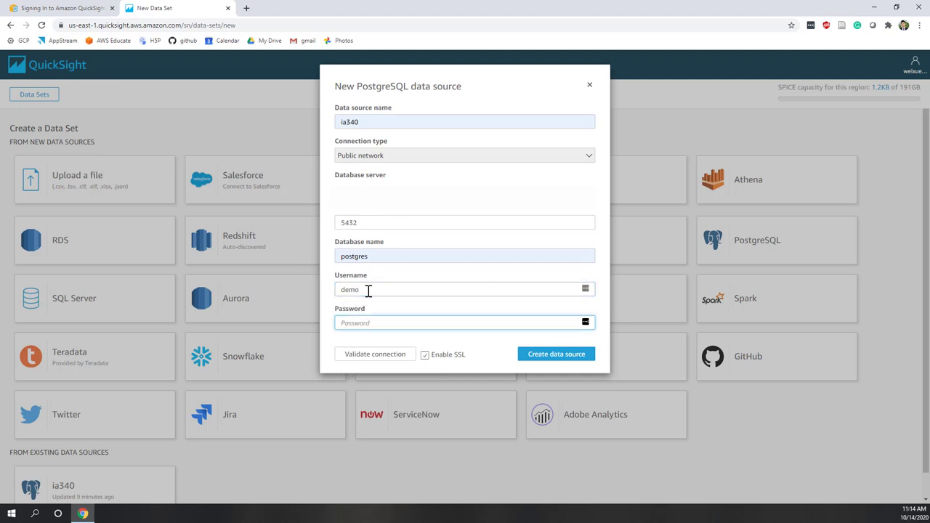
click(359, 354)
Step: Create the ia340 data source and select the course table from the demo schema
click(546, 356)
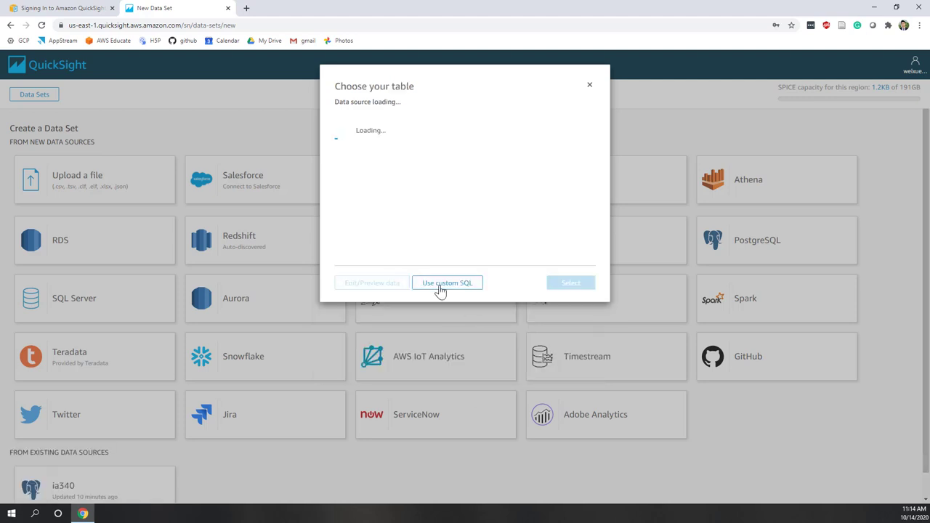
click(366, 140)
click(361, 168)
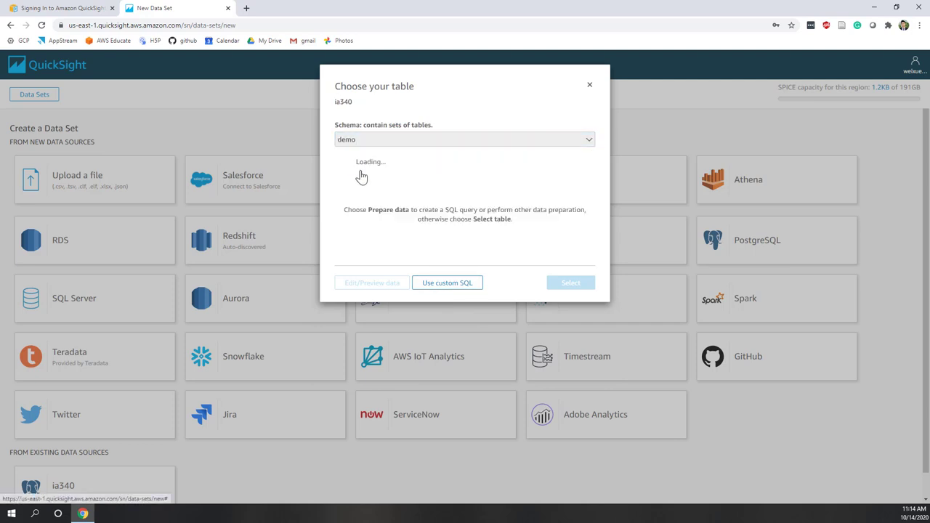
click(347, 176)
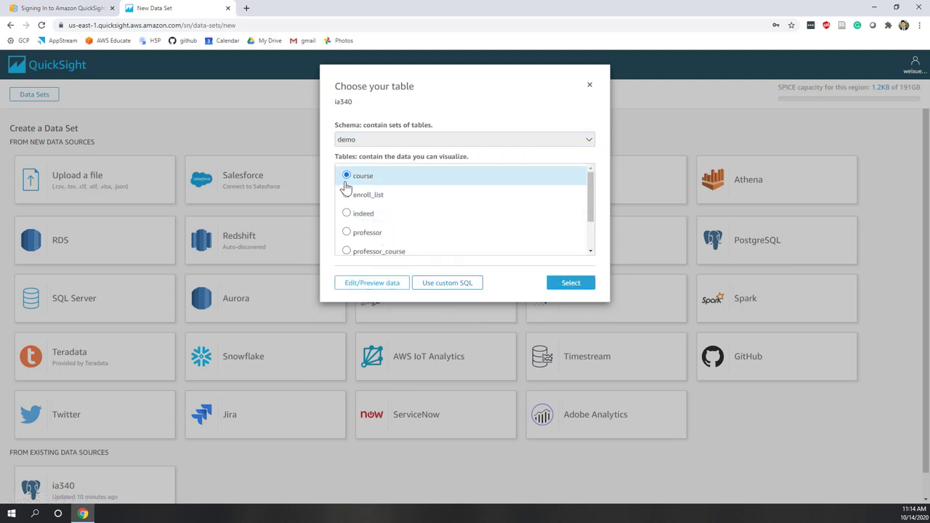
click(347, 196)
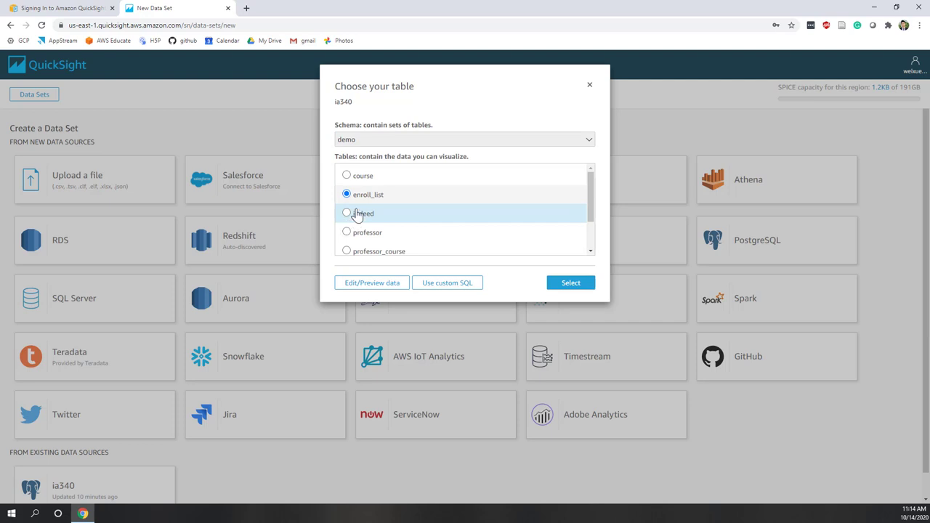
click(344, 178)
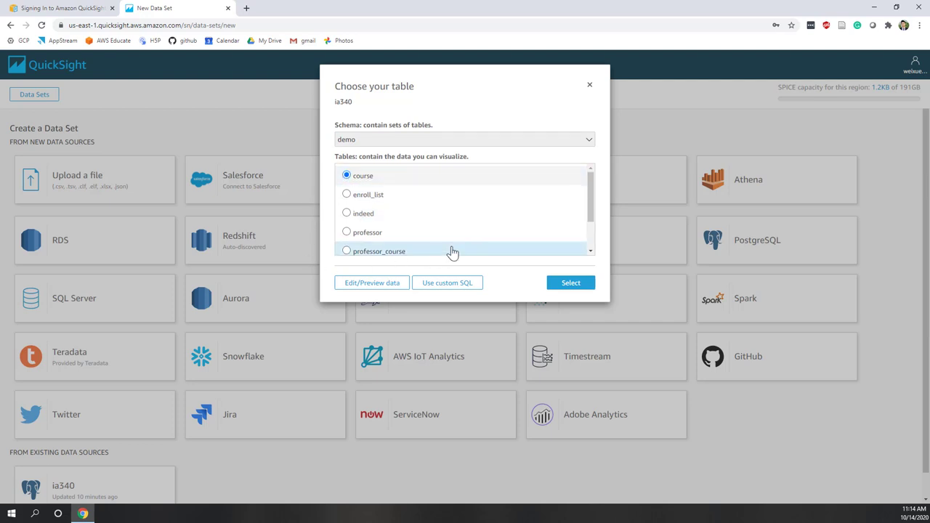
scroll(451, 251, down, 1)
scroll(450, 251, up, 1)
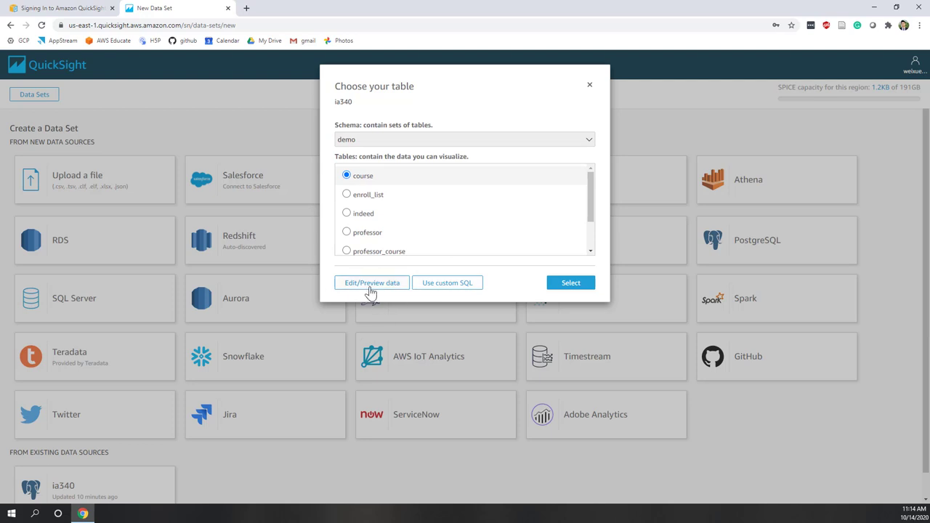
click(583, 287)
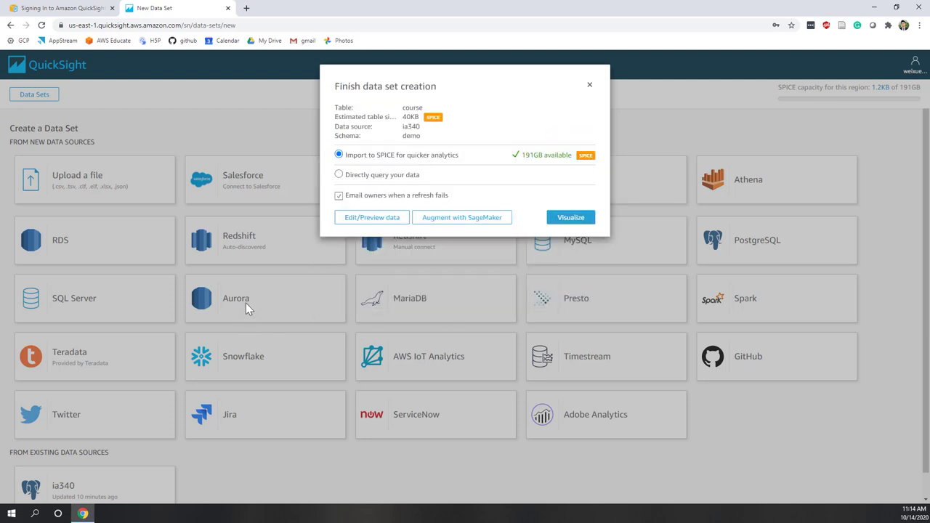
Step: Set the course data set to Direct query and open it in the data prep editor
click(394, 181)
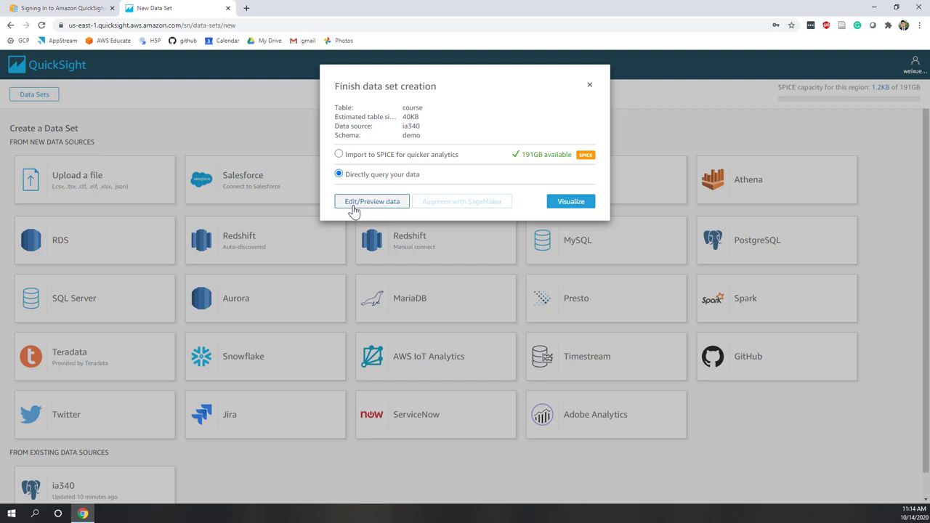
click(355, 206)
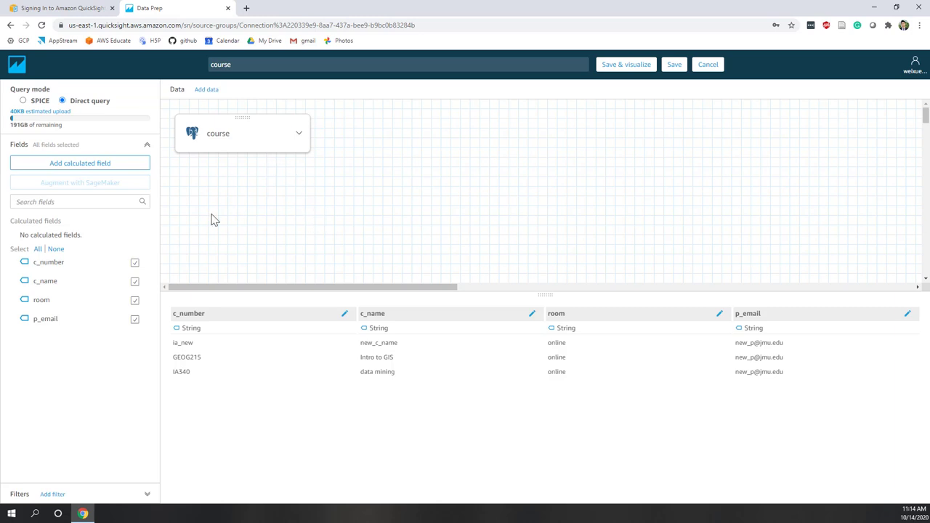
Step: Add the professor table to the data set
click(206, 90)
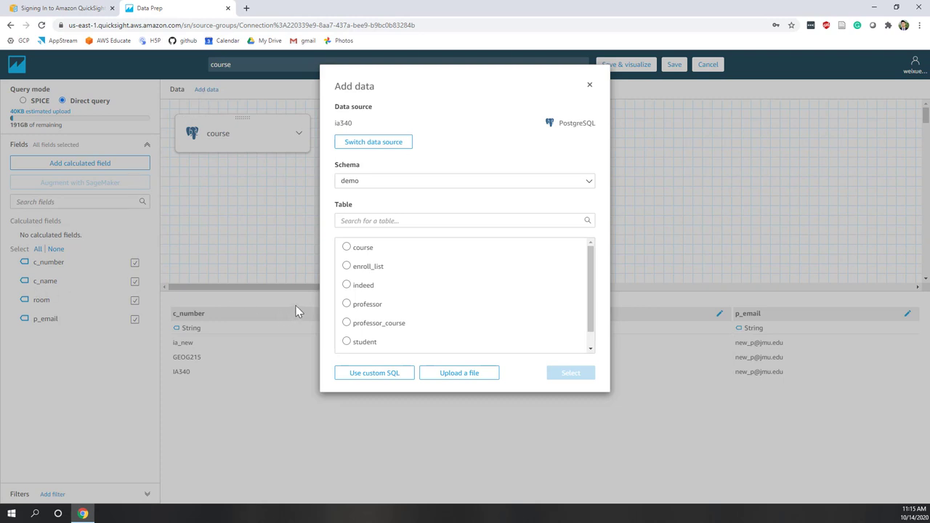
click(348, 305)
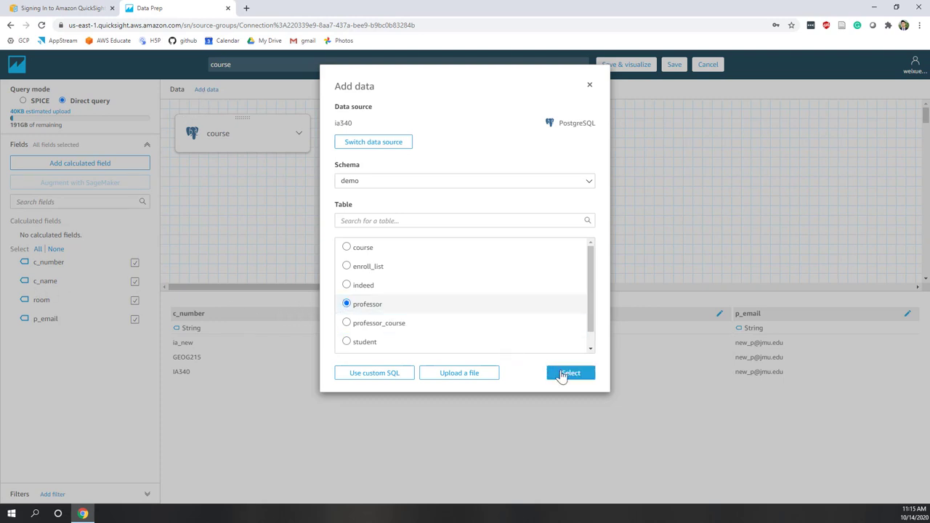
click(566, 376)
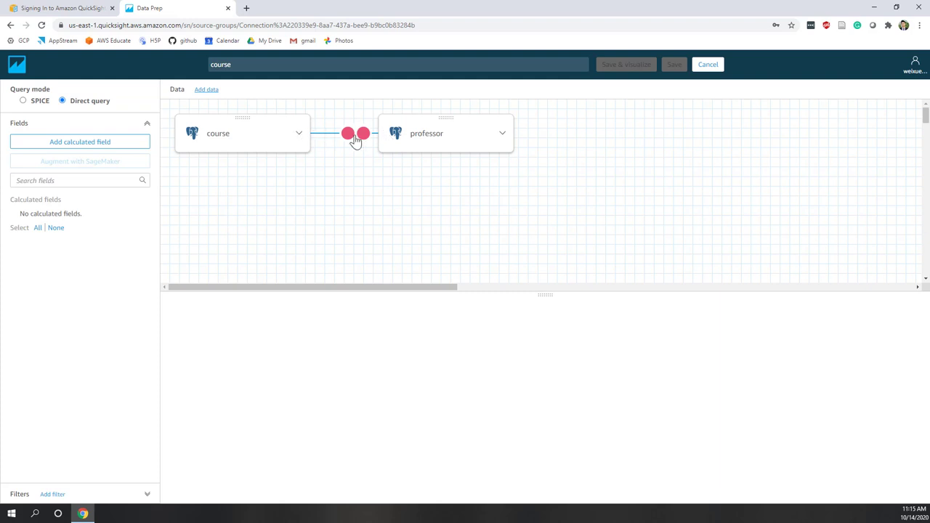
Step: Inner join course to professor on p_email = p_email and apply it
click(355, 140)
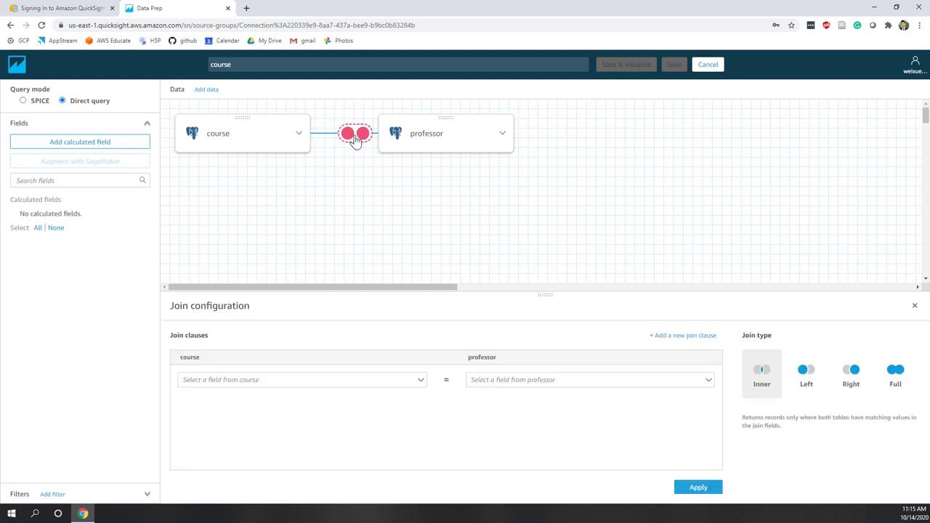
click(421, 381)
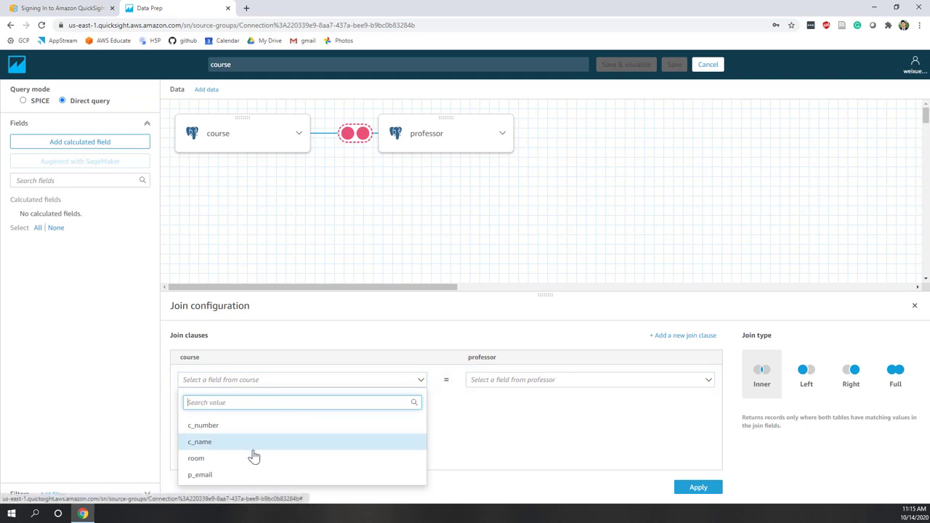
click(234, 475)
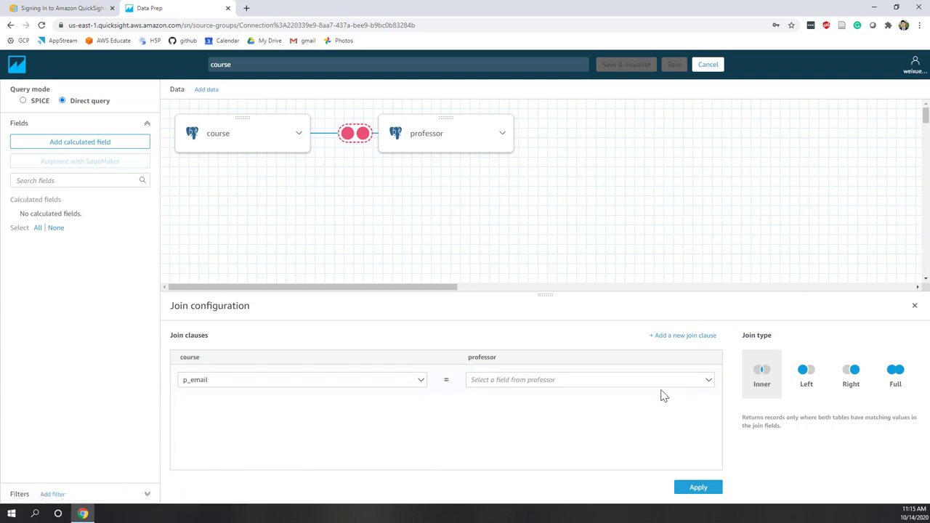
click(708, 380)
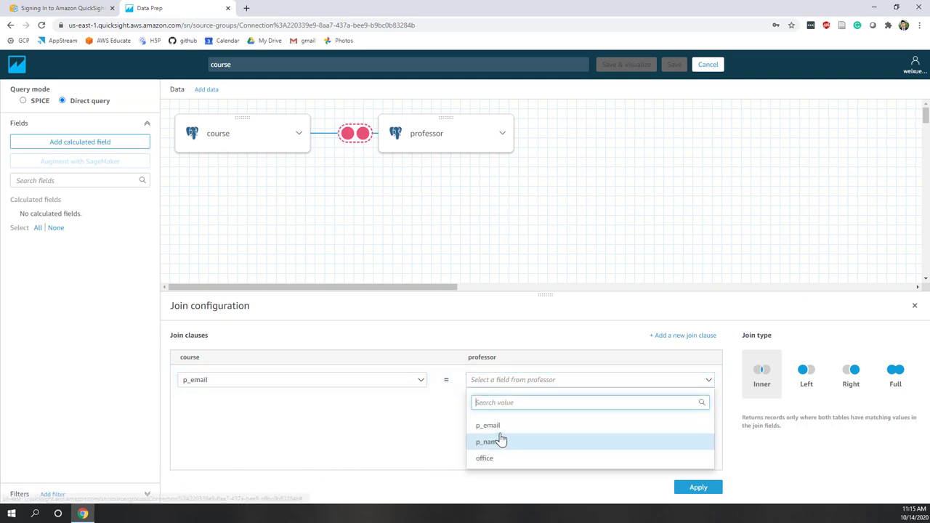
click(499, 426)
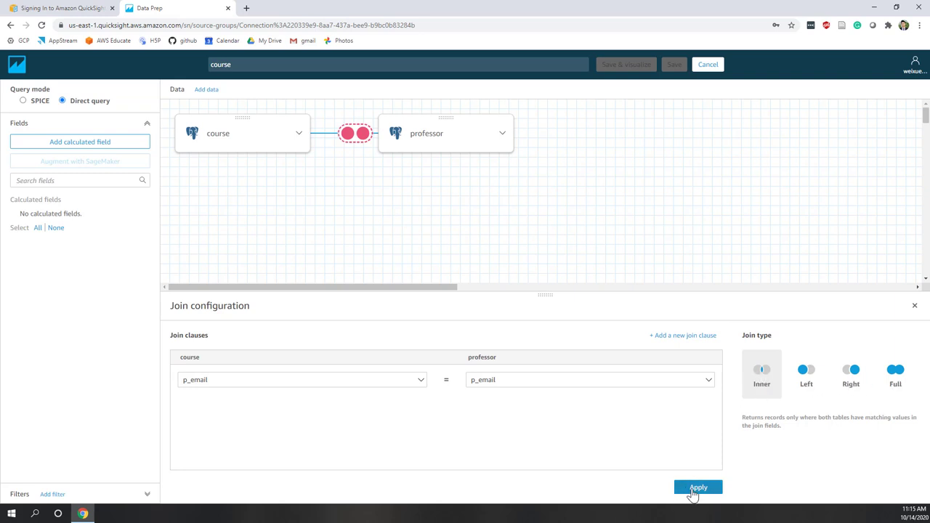
click(696, 489)
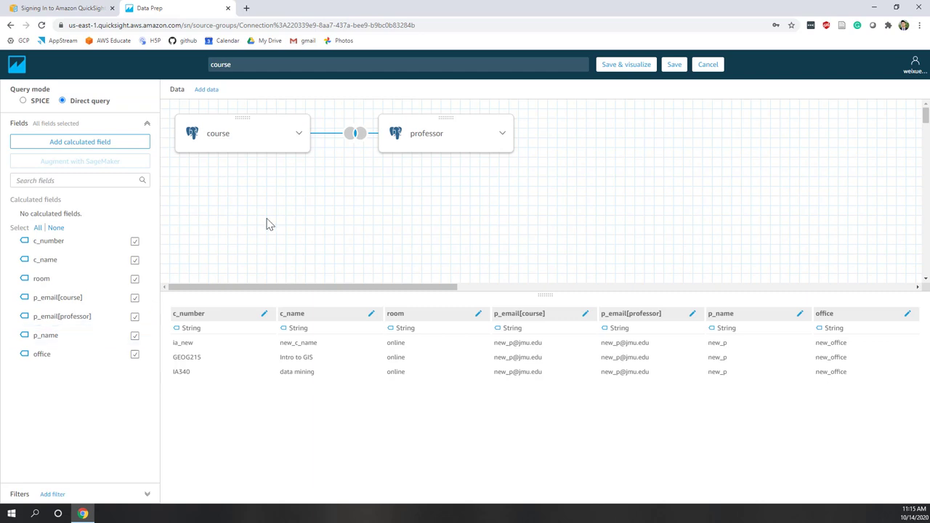
Step: Add the enroll_list table to the data set
click(206, 90)
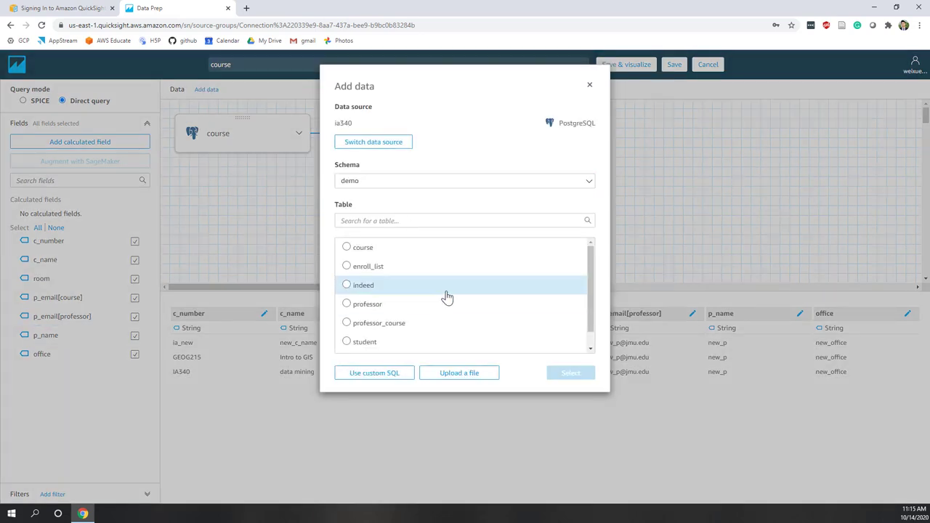
click(375, 267)
click(591, 373)
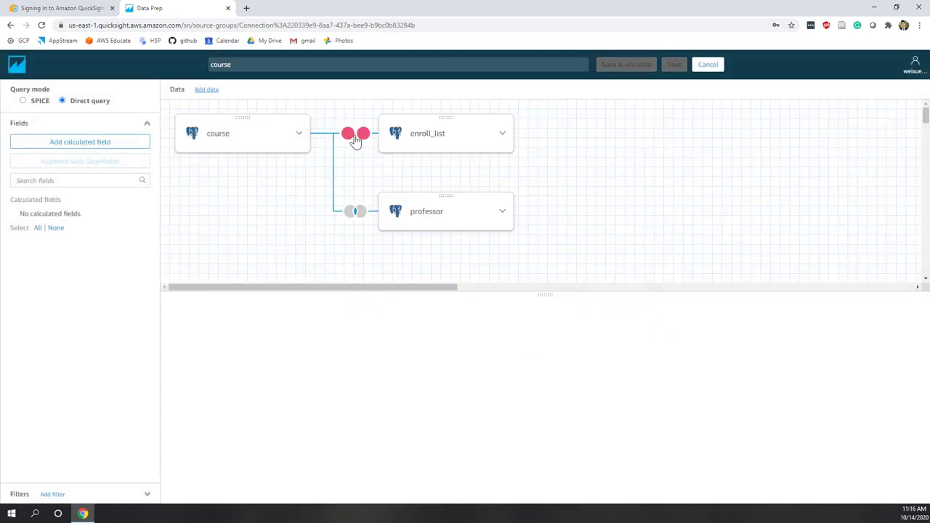
Step: Join course to enroll_list on c_number = c_number and apply it
click(355, 134)
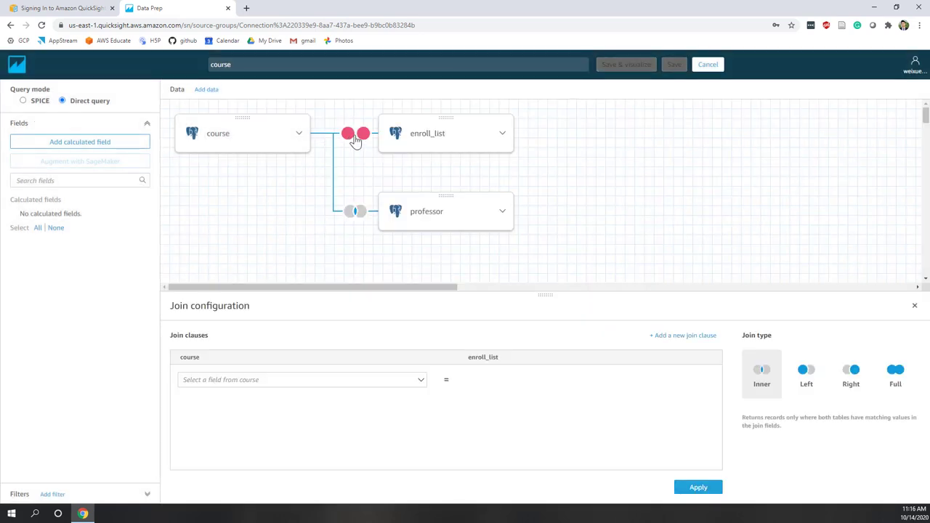
click(421, 380)
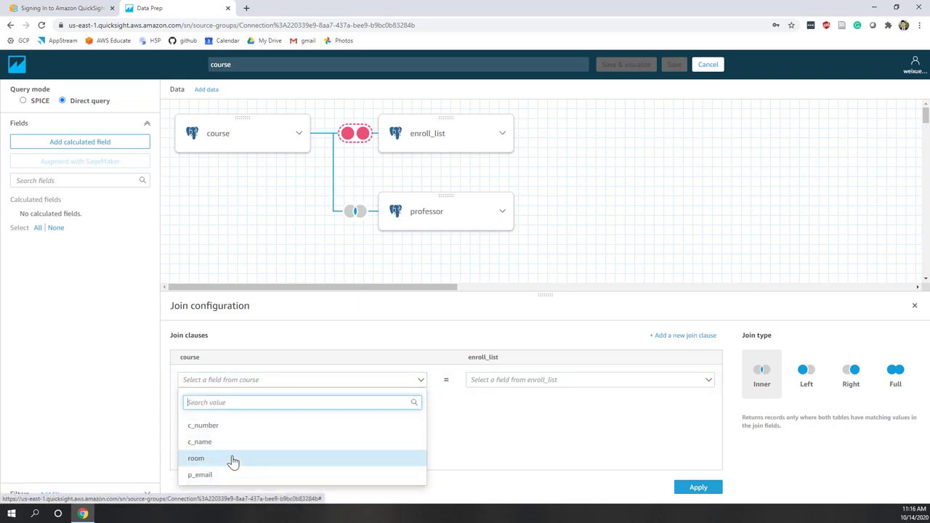
click(228, 425)
click(541, 383)
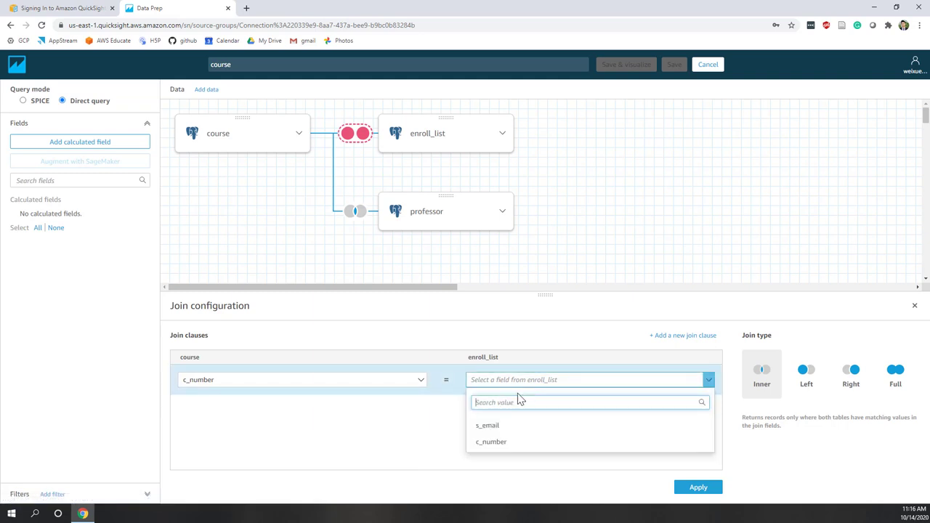
click(492, 441)
click(696, 488)
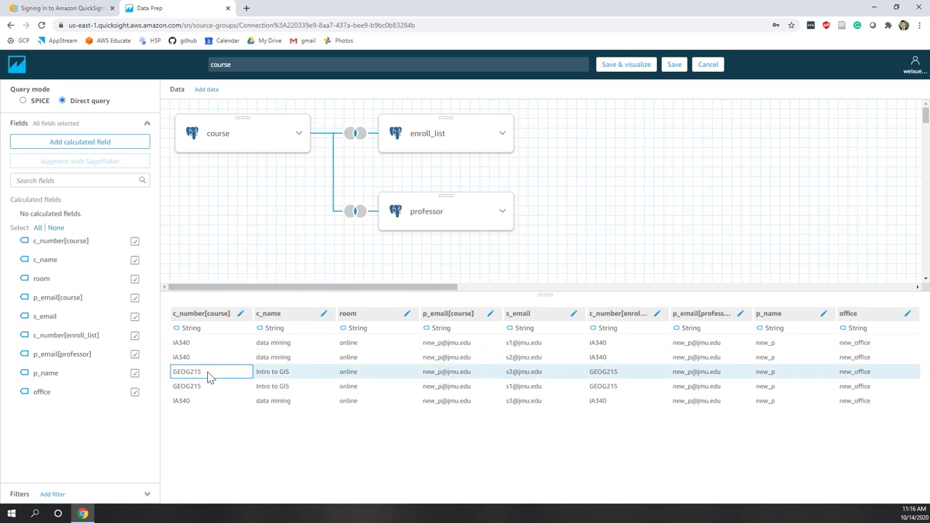
click(203, 357)
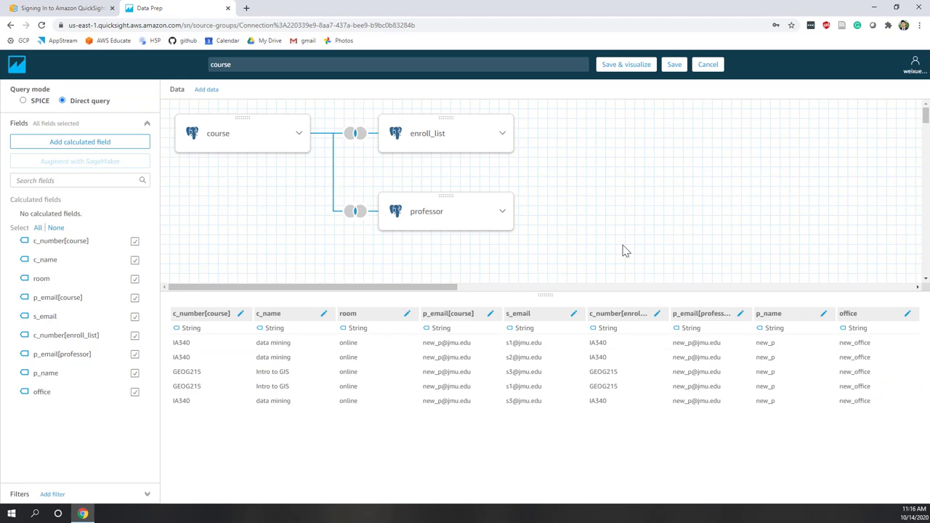
Step: Add the student table and attach its card to enroll_list
click(207, 90)
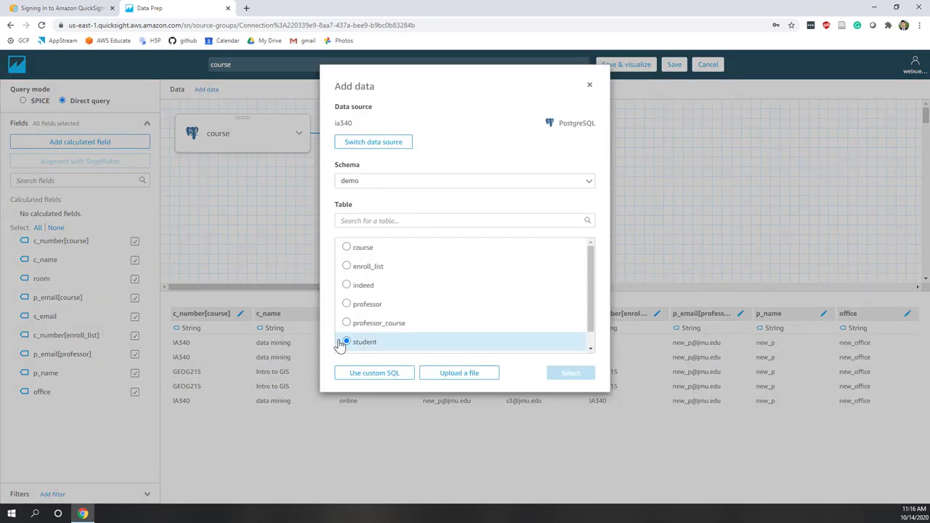
click(570, 377)
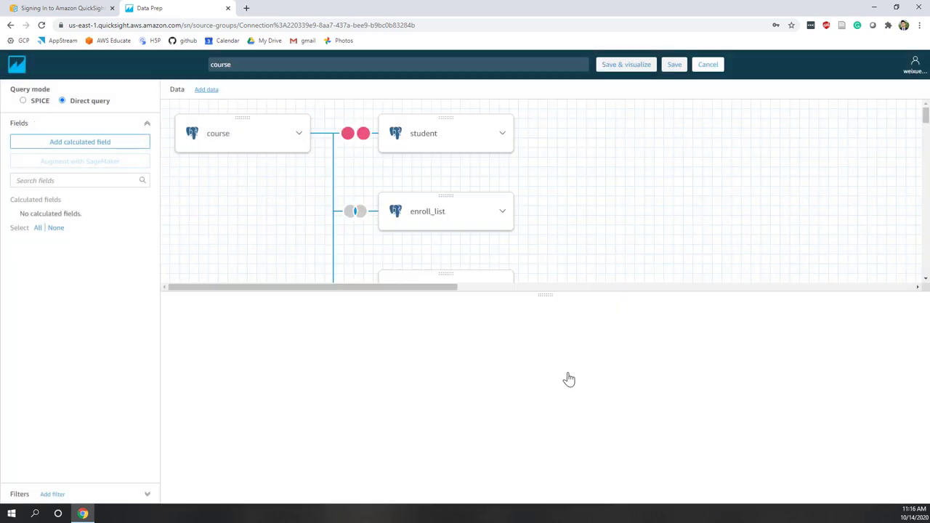
scroll(293, 185, down, 1)
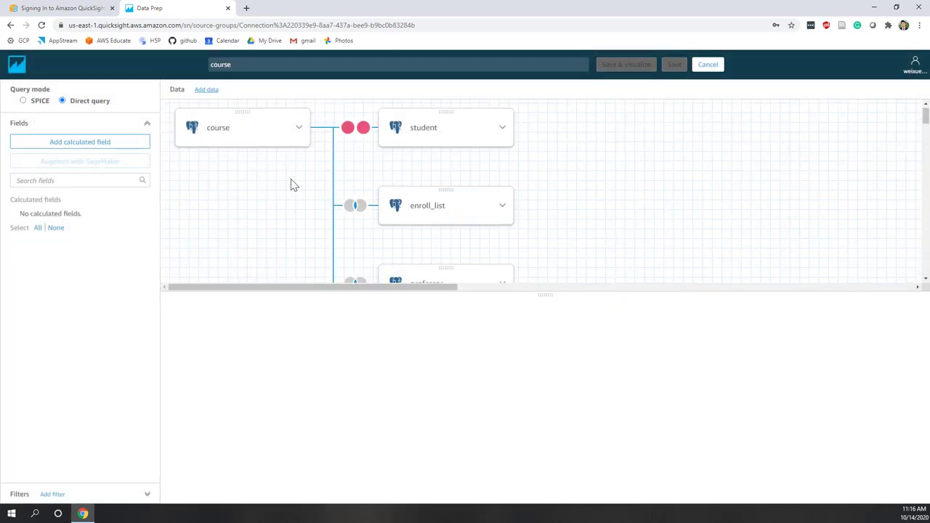
scroll(293, 184, up, 1)
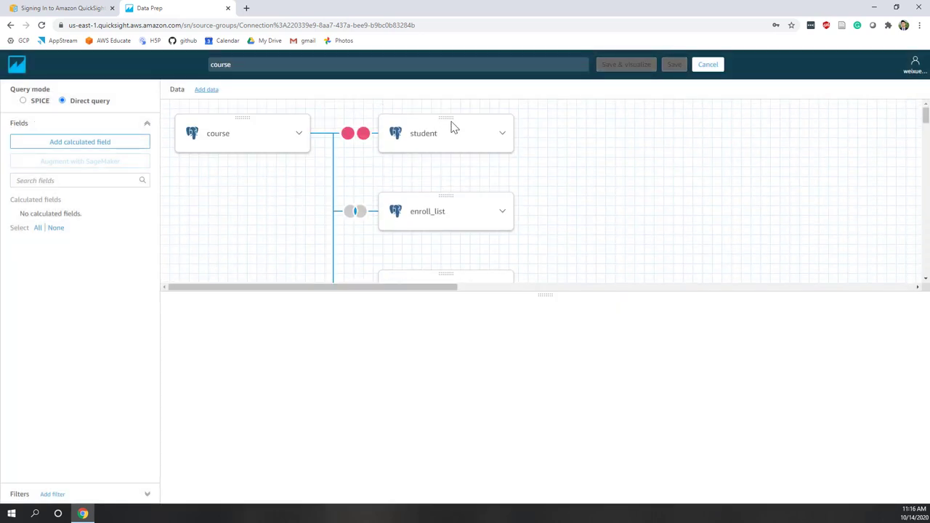
drag(446, 122, 492, 197)
drag(446, 122, 441, 201)
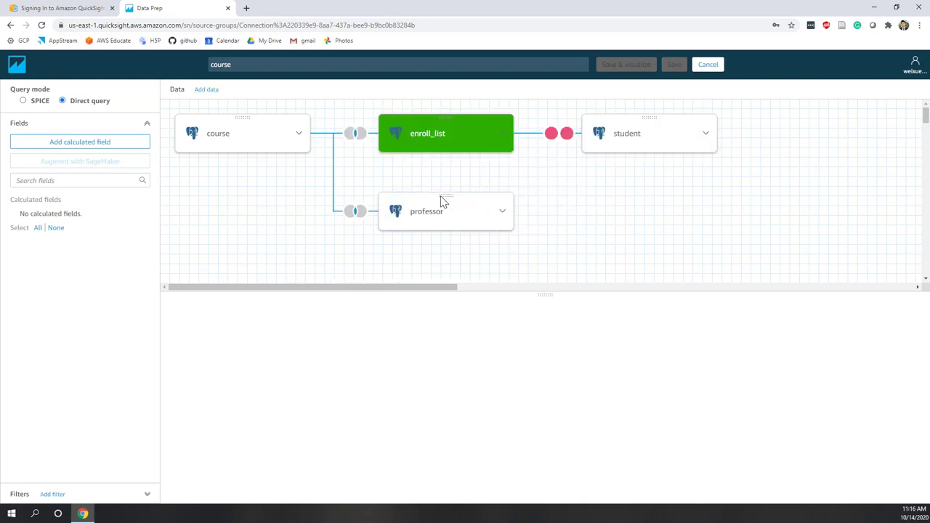
Step: Join enroll_list to student on s_email = s_email and apply it
click(559, 134)
click(420, 381)
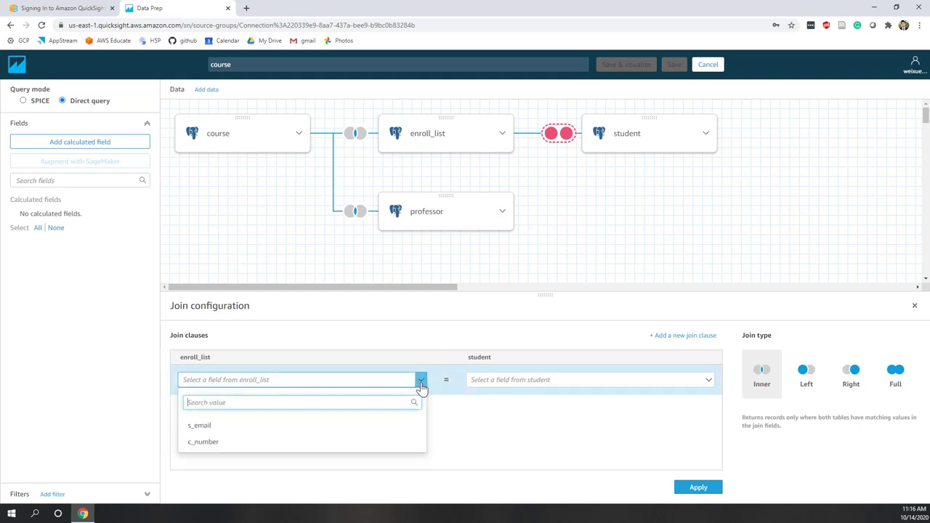
click(280, 429)
click(565, 380)
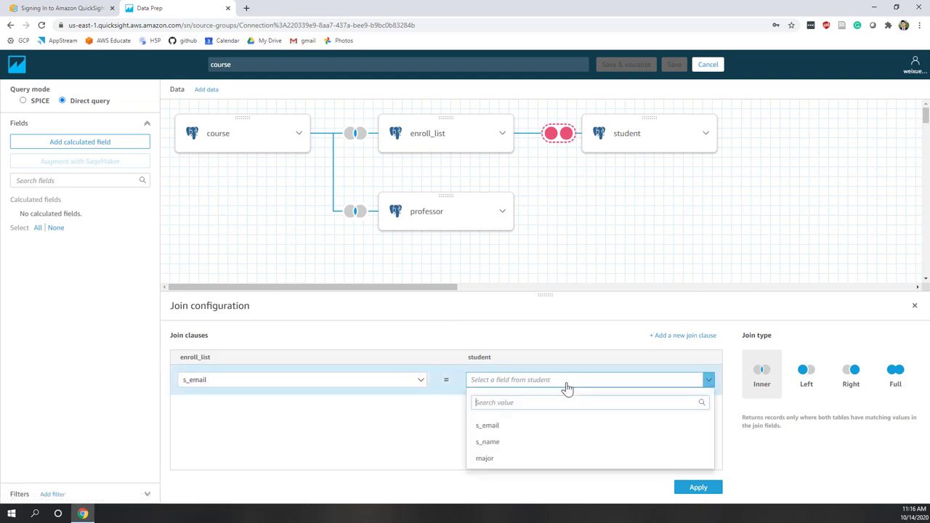
click(520, 427)
click(697, 486)
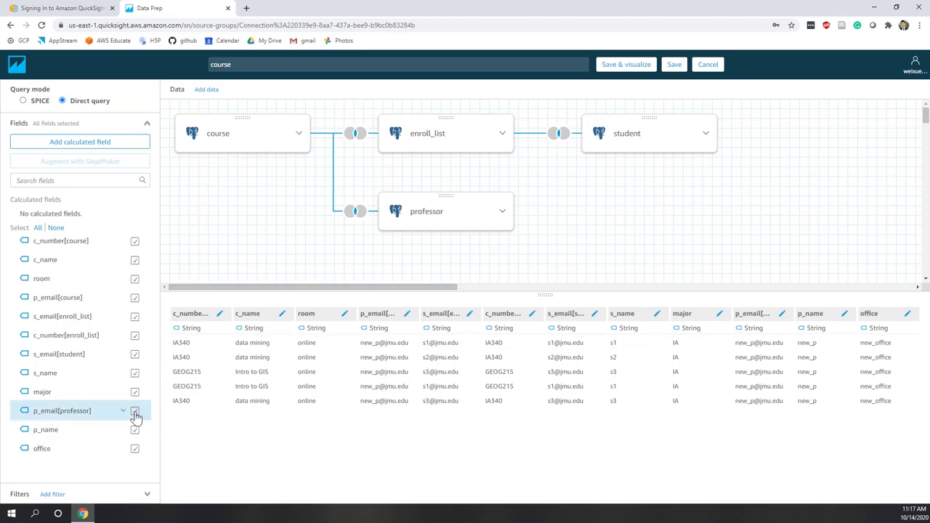
Step: Uncheck p_email[course], s_email[enroll_list], c_number[enroll_list], s_email[student] and p_email[professor]
click(134, 299)
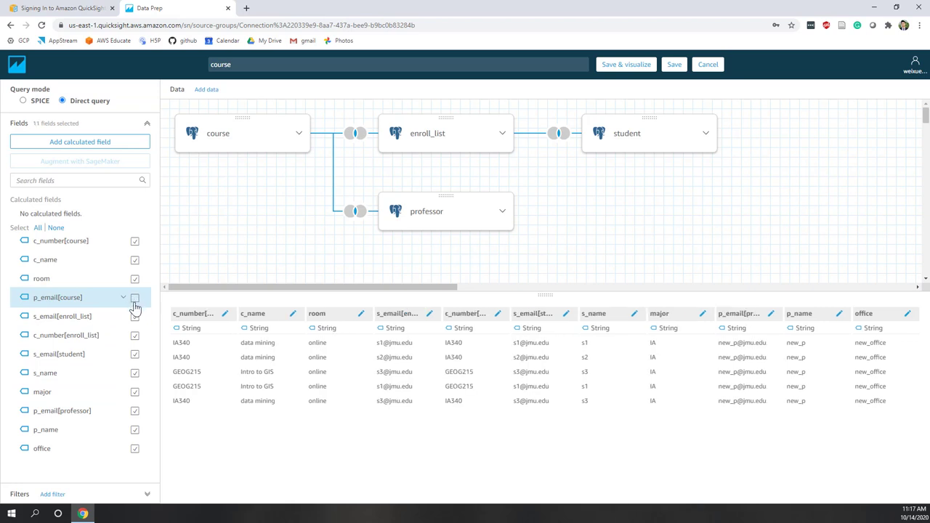
click(135, 317)
click(134, 336)
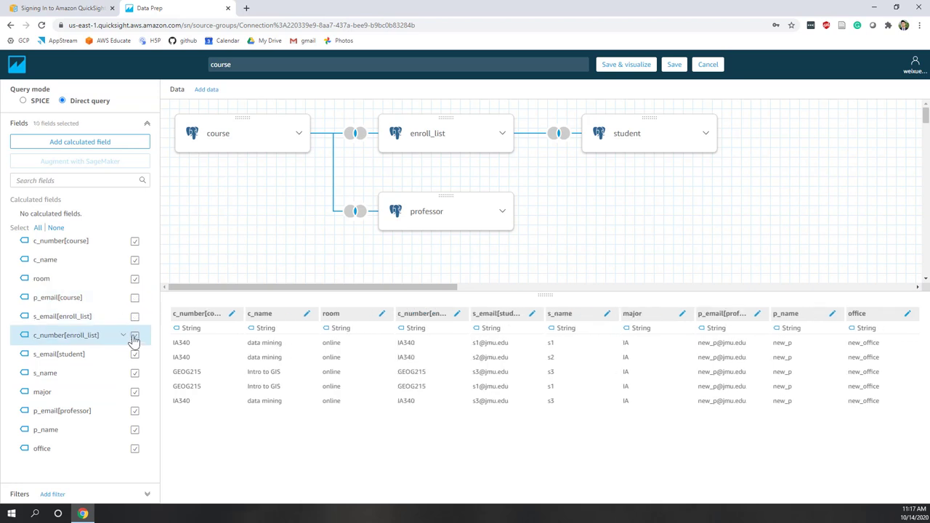
click(134, 355)
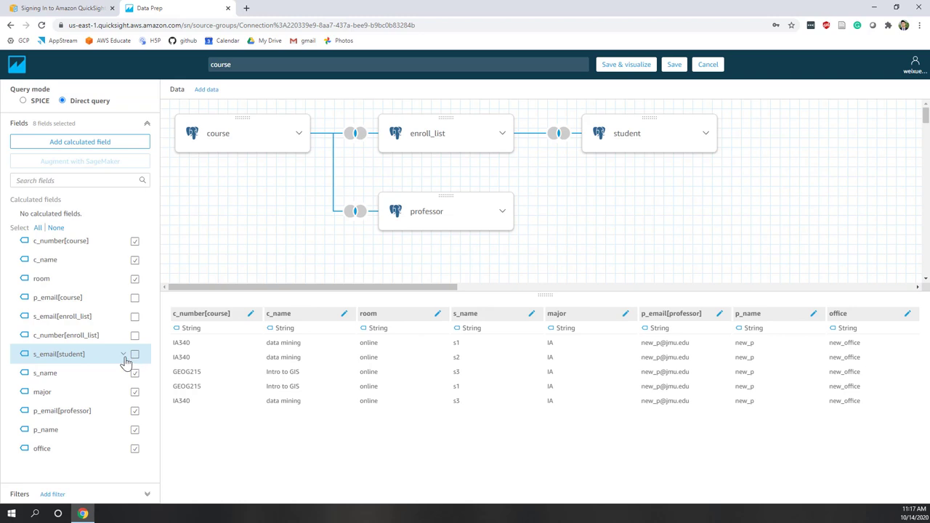
click(134, 411)
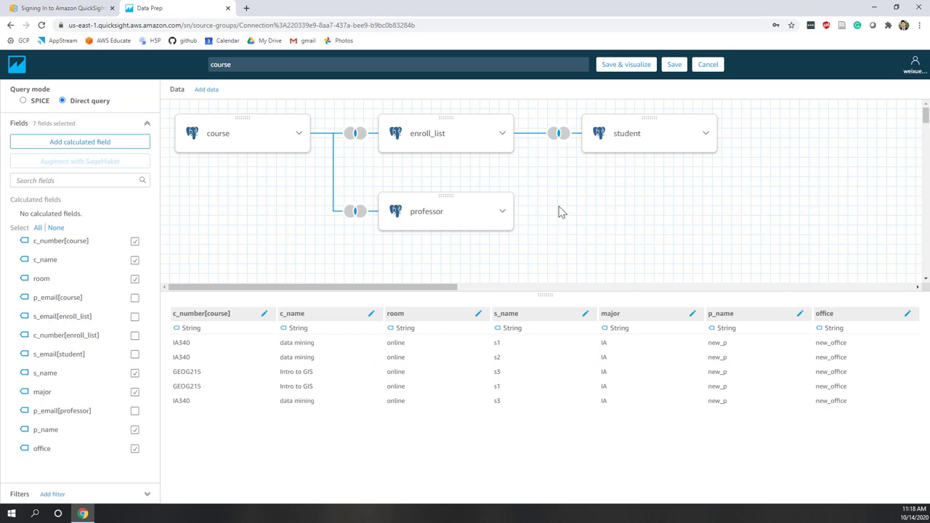
Step: Save the joined data set with Save & visualize, opening 'course analysis'
click(631, 70)
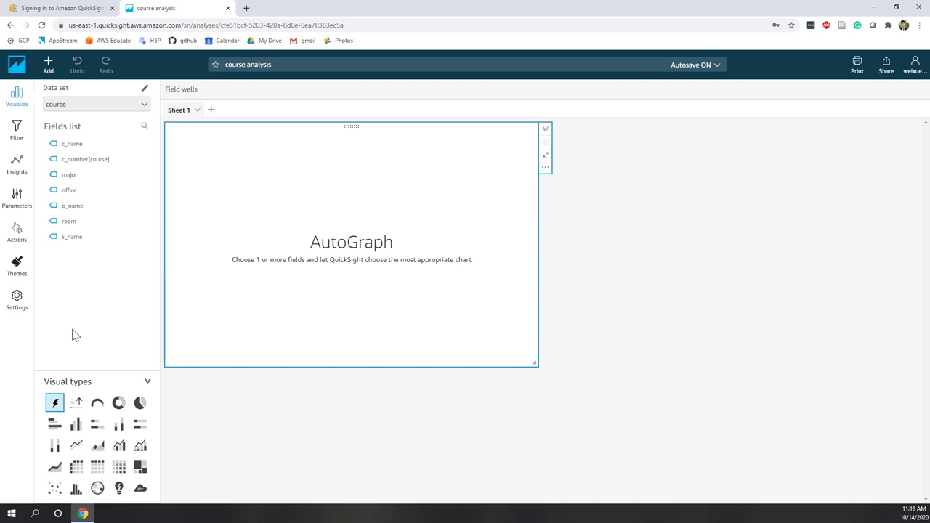
Step: Chart c_name by p_name, with c_name in the Value well aggregated as Count distinct
click(93, 207)
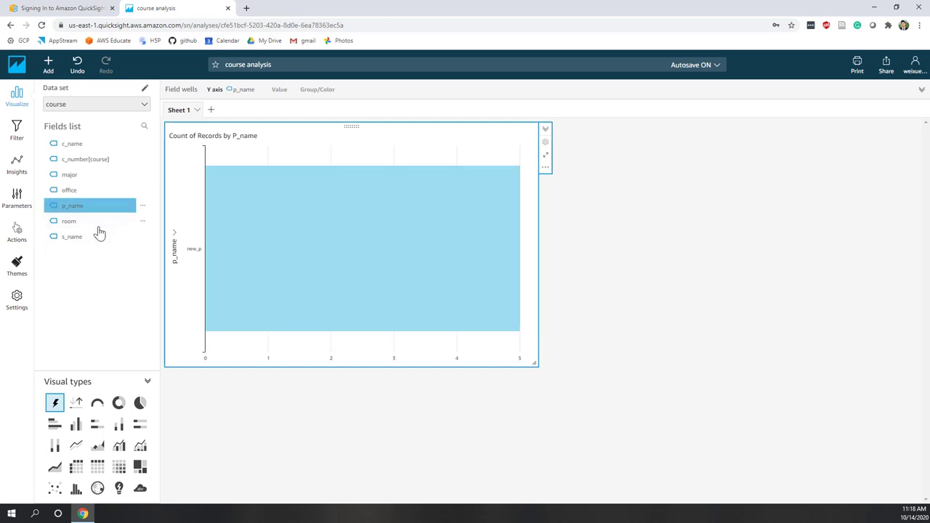
click(94, 146)
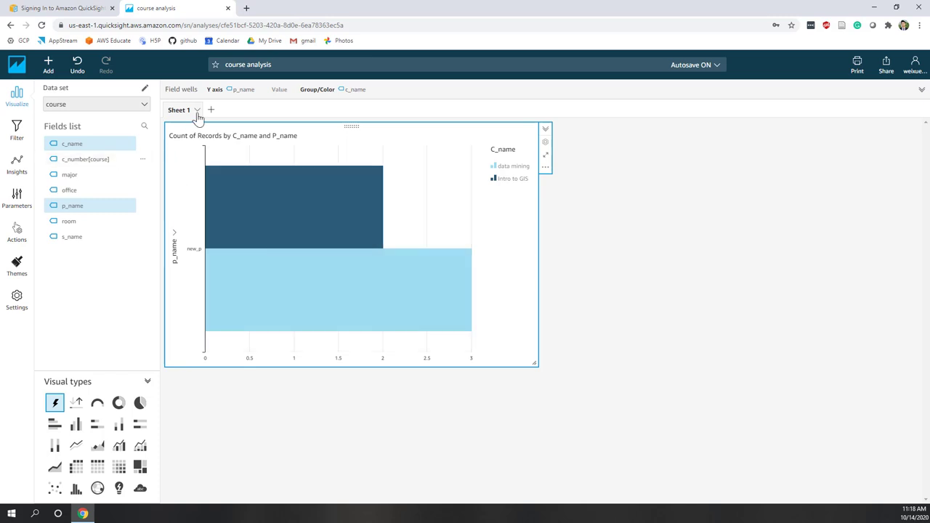
click(197, 111)
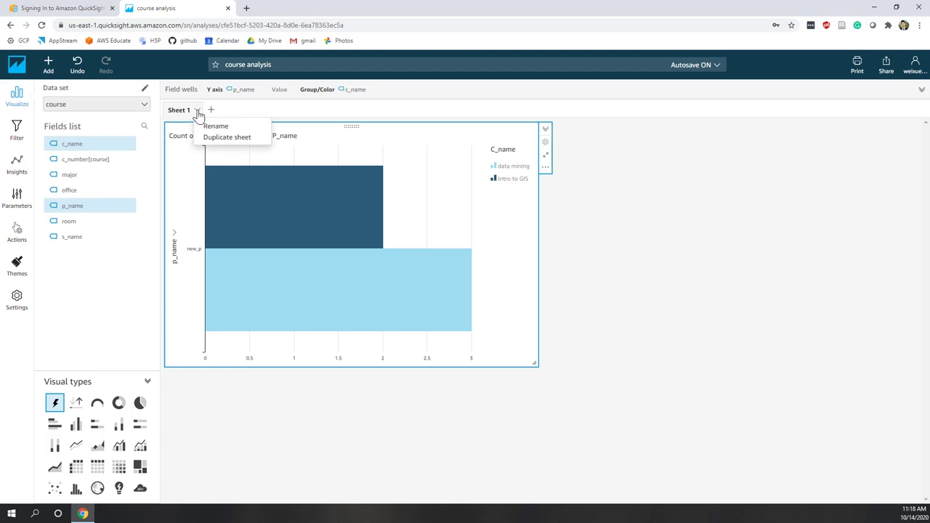
click(276, 93)
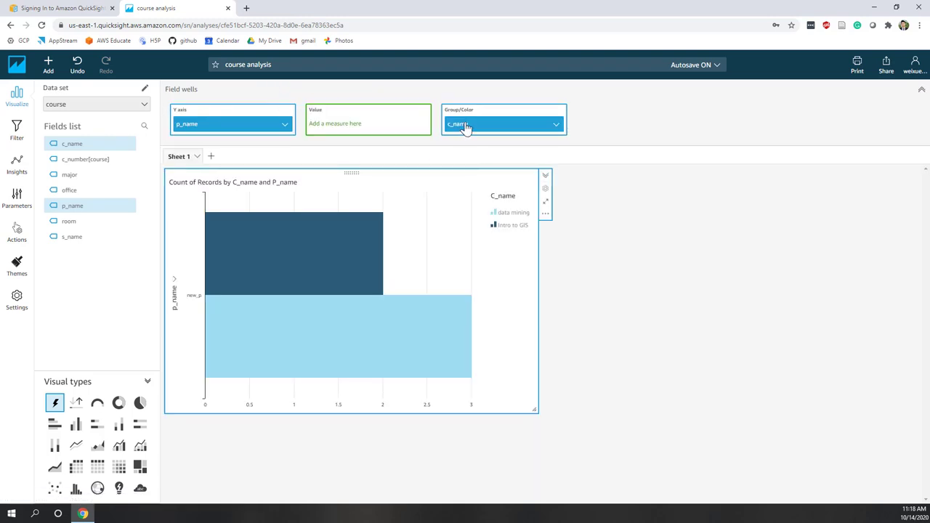
drag(463, 129, 344, 129)
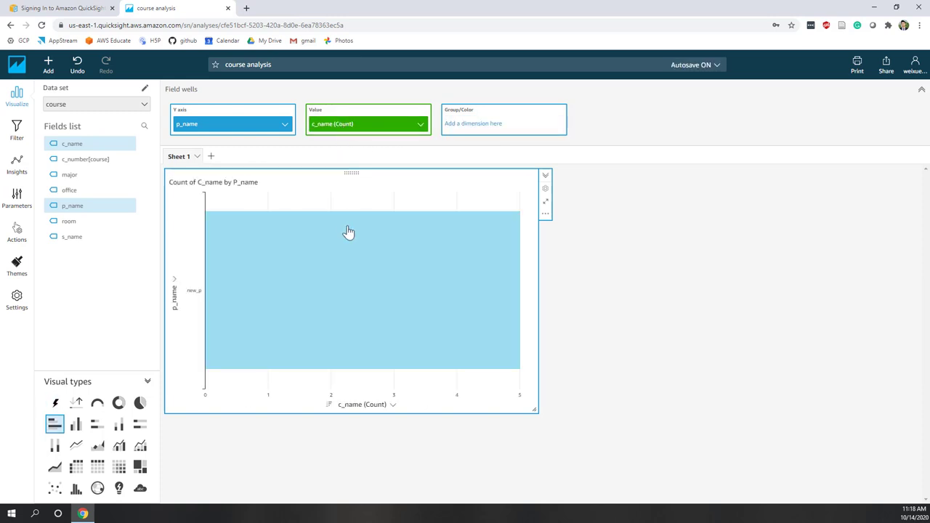
mouse_move(357, 258)
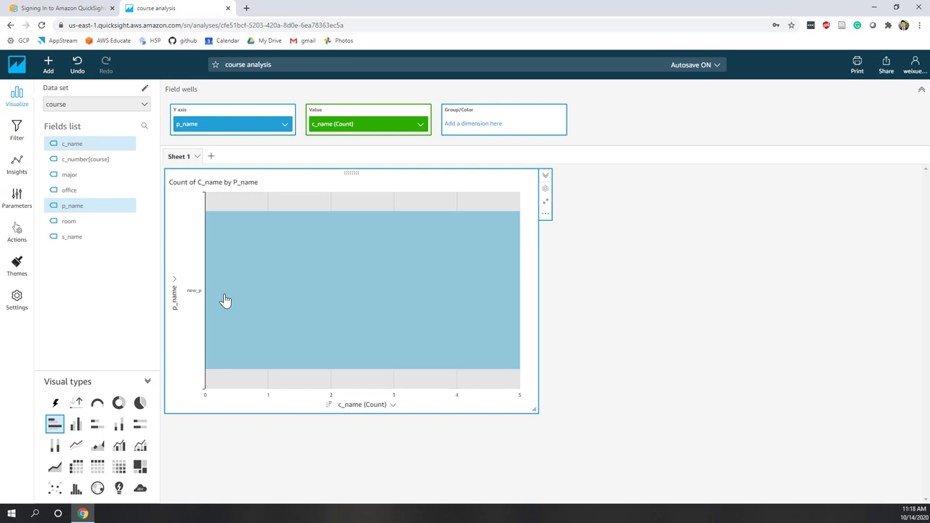
click(420, 125)
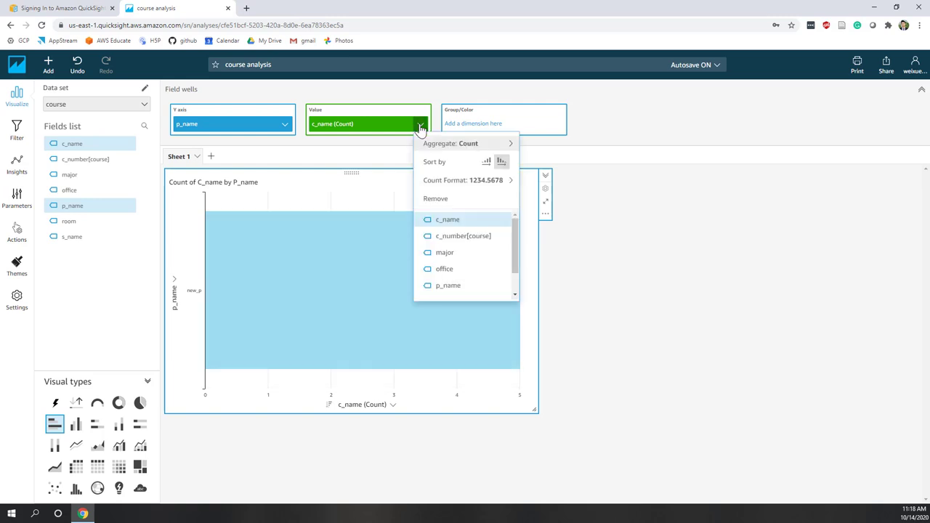
mouse_move(453, 147)
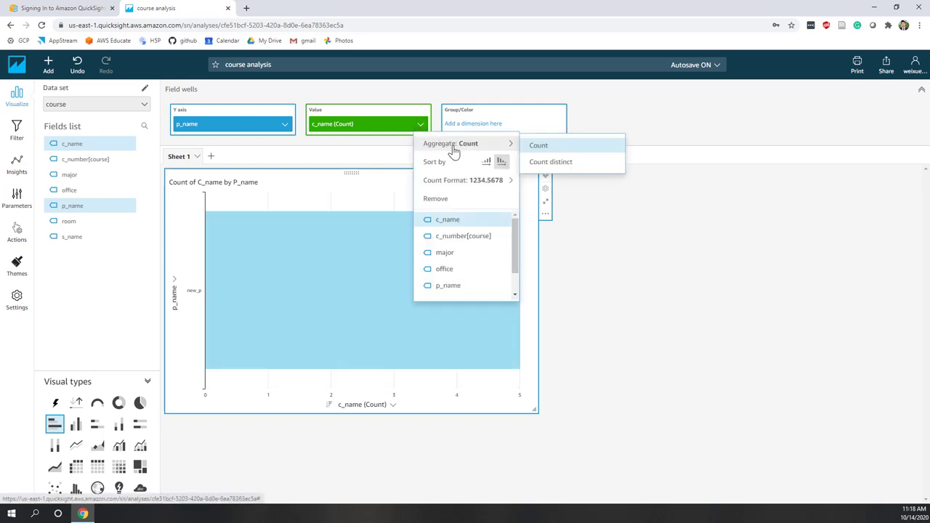
click(543, 163)
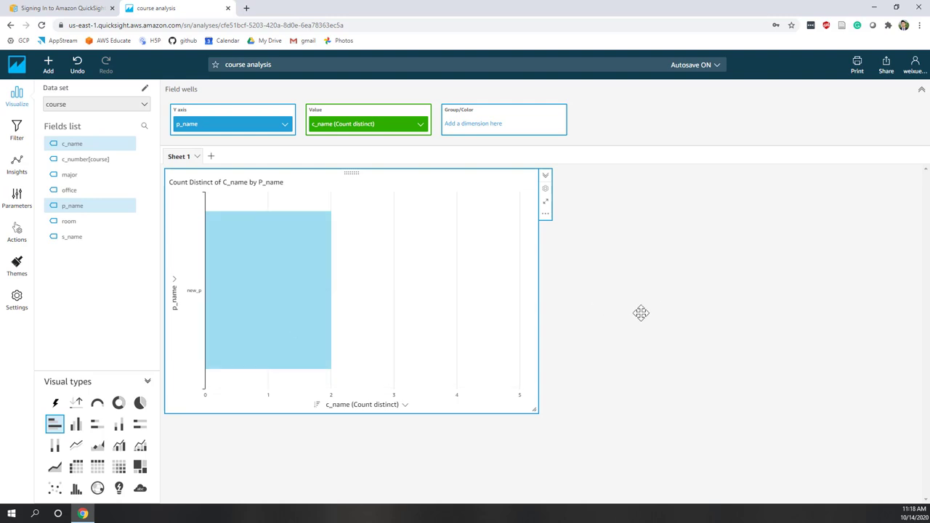
Step: Add a second visual charting s_name as the value for each c_name
click(48, 65)
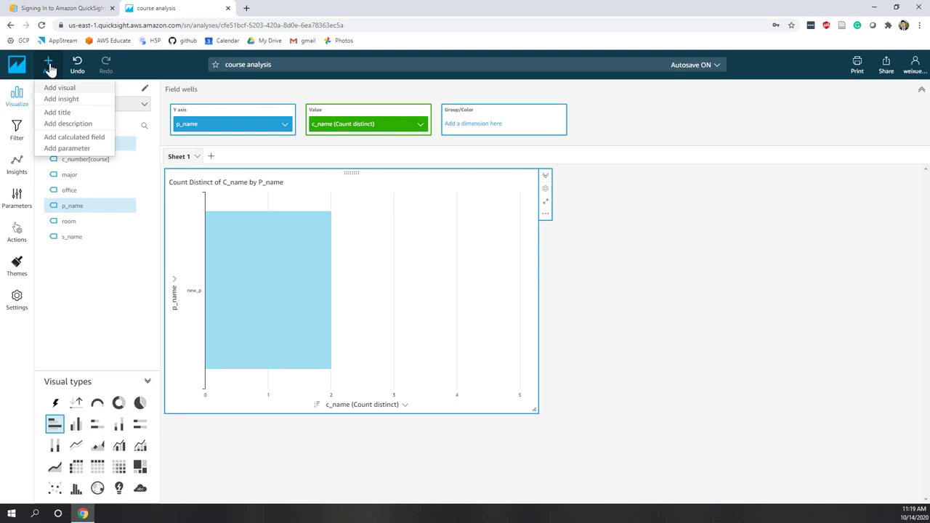
click(61, 88)
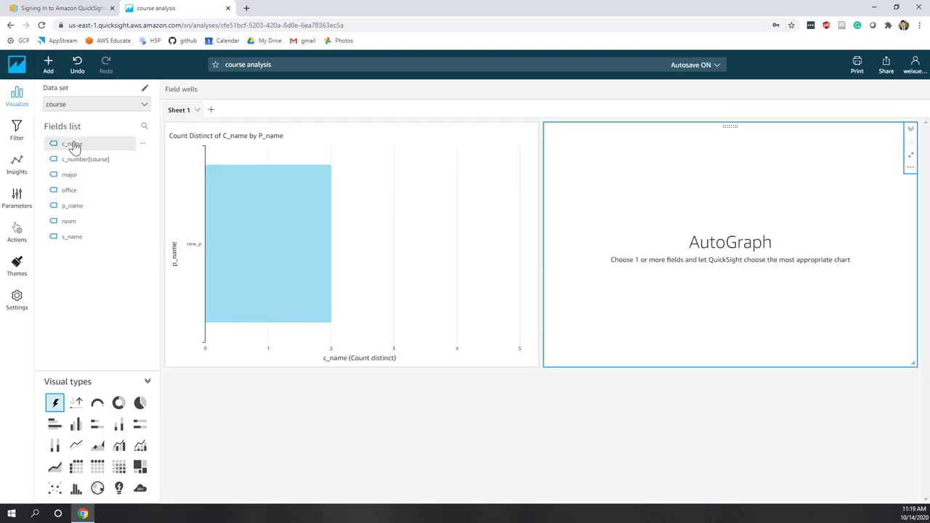
click(73, 144)
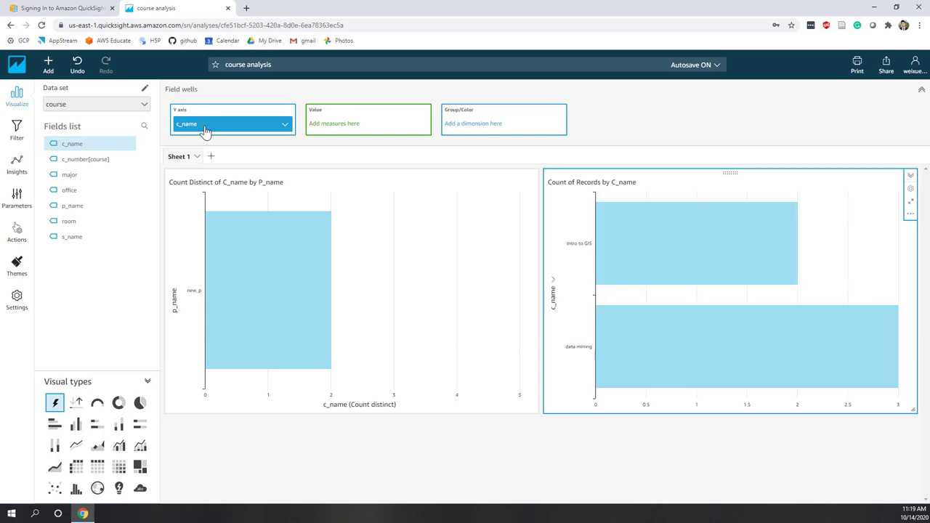
mouse_move(647, 365)
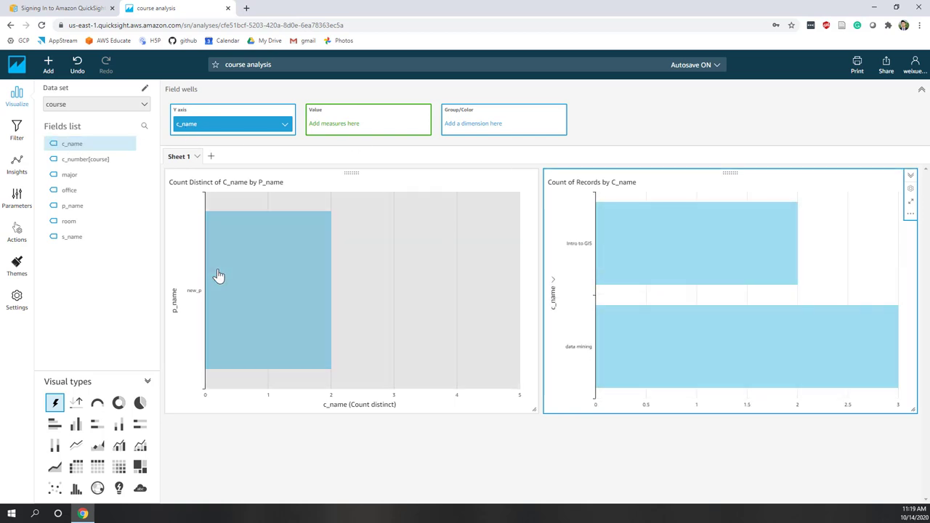
drag(77, 238, 359, 142)
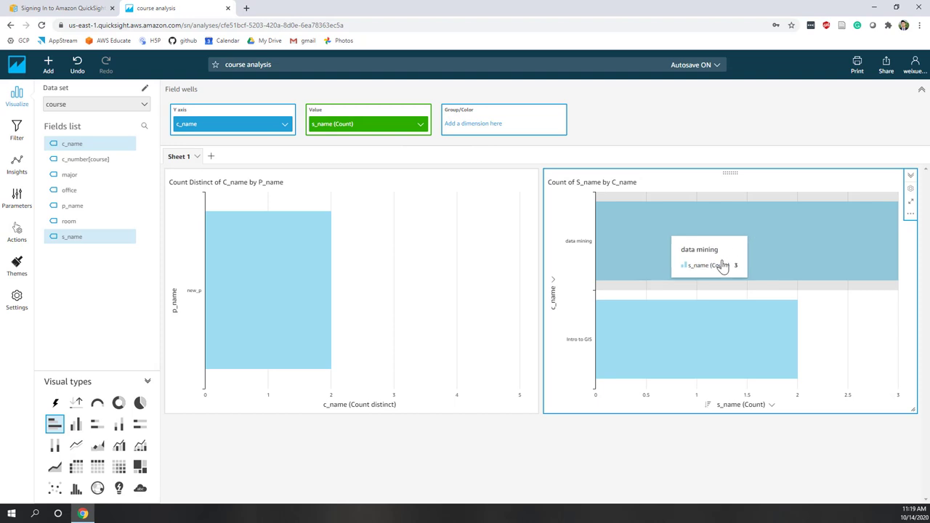
Step: Set the s_name value's aggregate to Count distinct
mouse_move(696, 334)
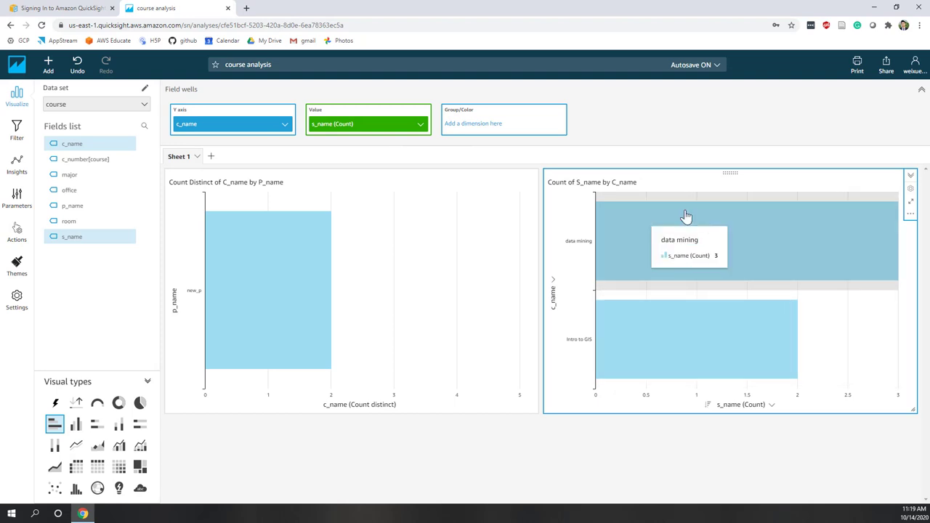
click(421, 125)
mouse_move(459, 145)
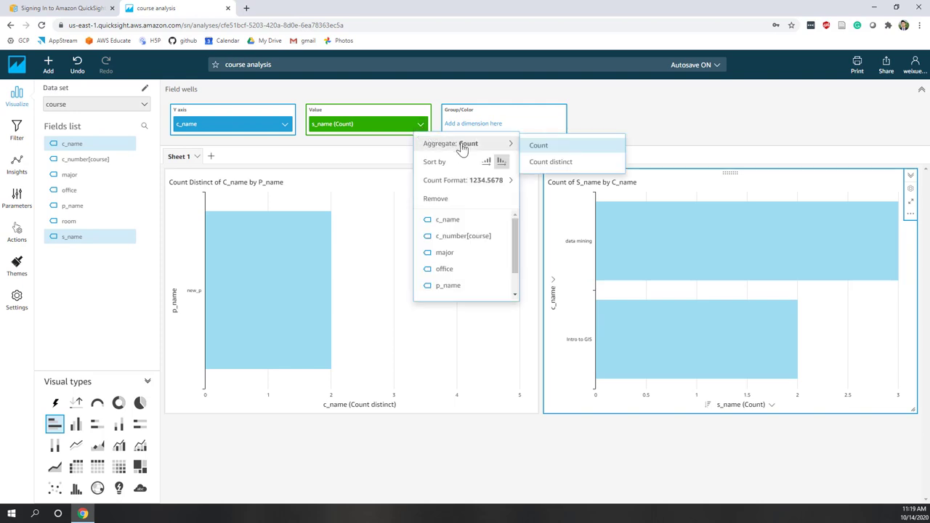
click(552, 165)
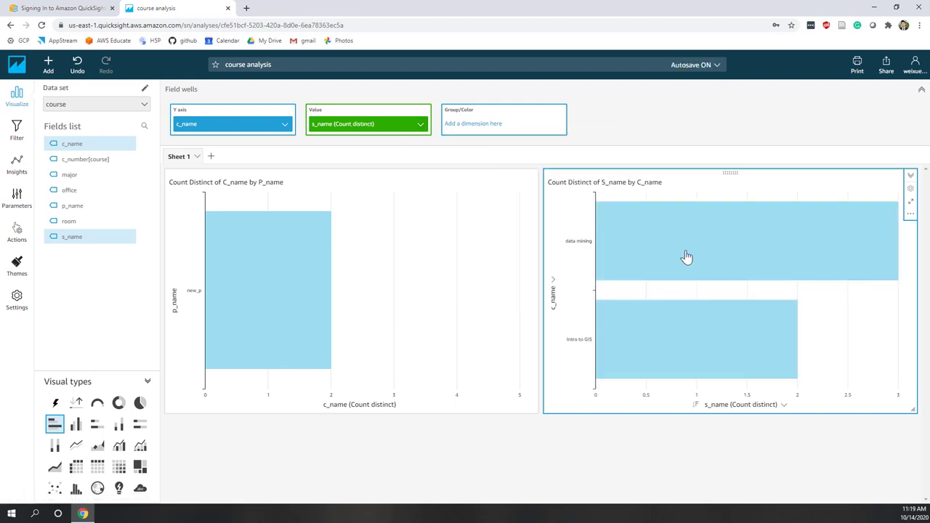
mouse_move(735, 242)
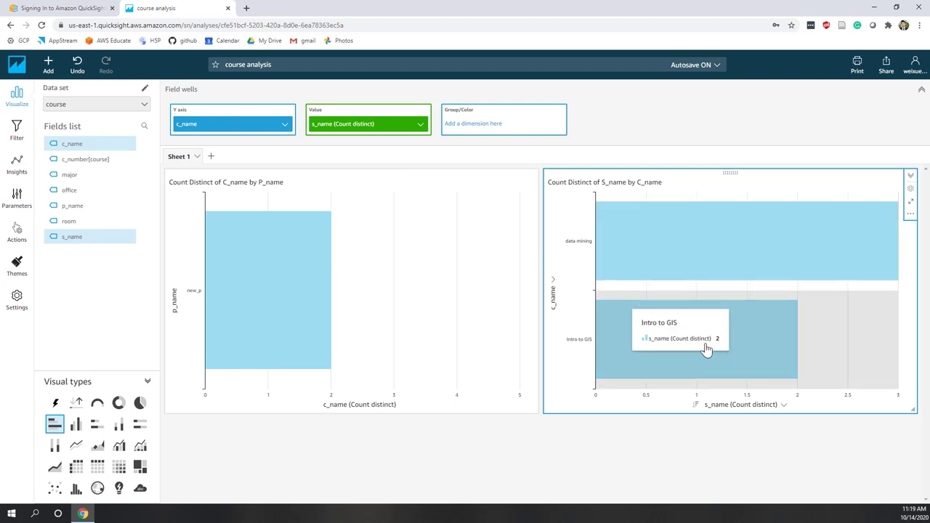
mouse_move(266, 328)
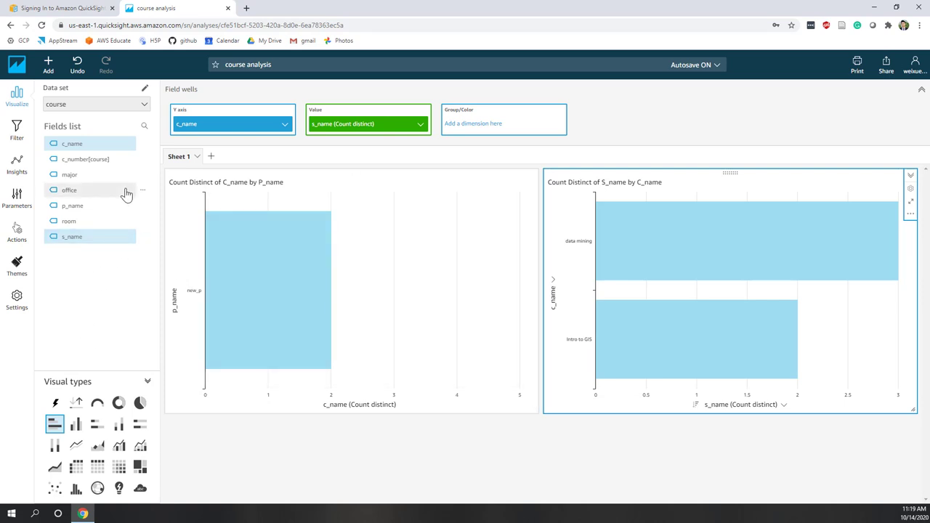
click(51, 73)
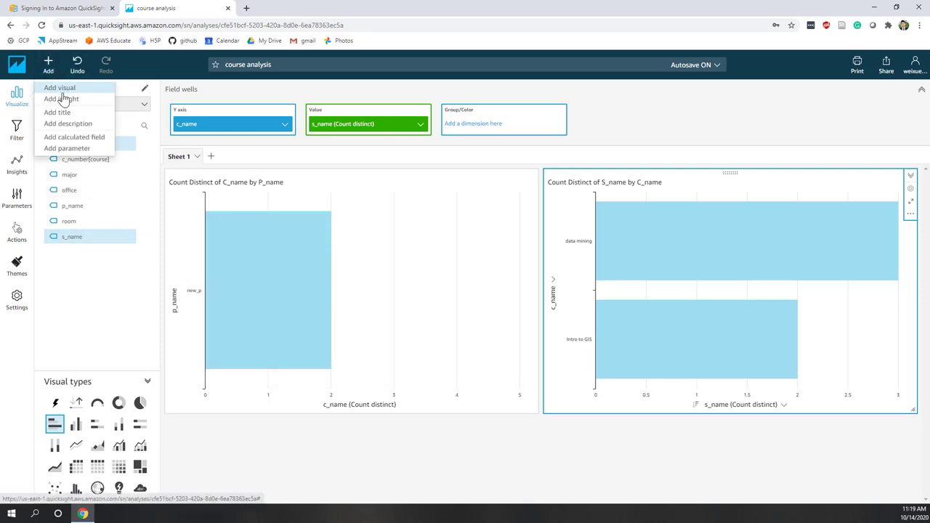
Step: Add a new bar chart with s_name on the Y axis and Count distinct of c_name as value
click(60, 88)
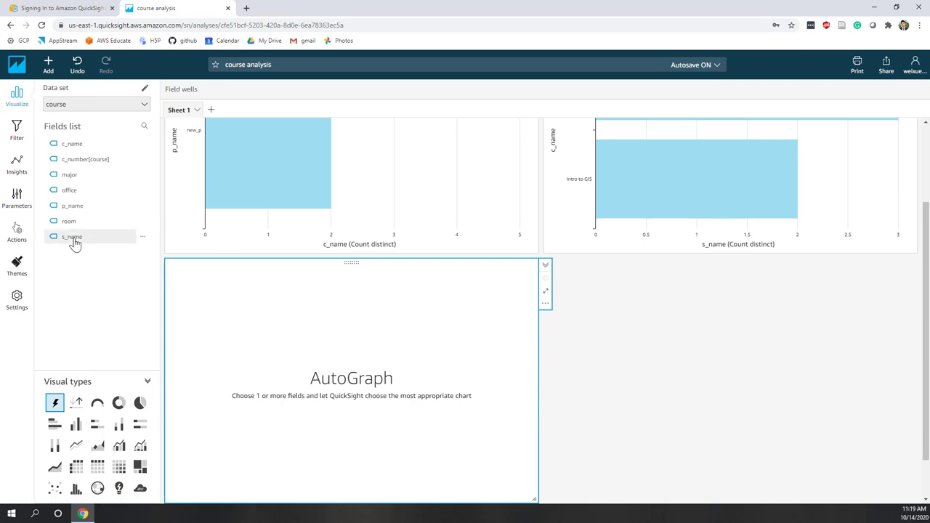
drag(73, 239, 316, 336)
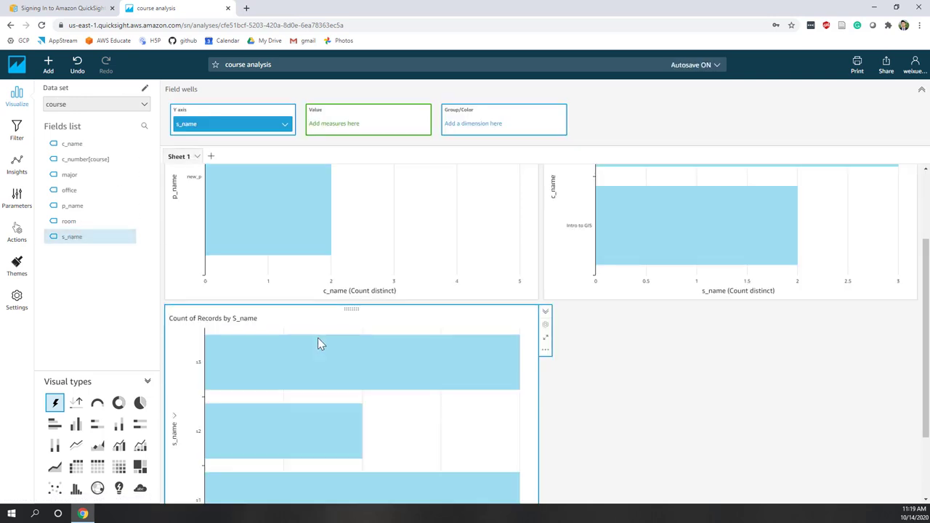
scroll(319, 344, down, 2)
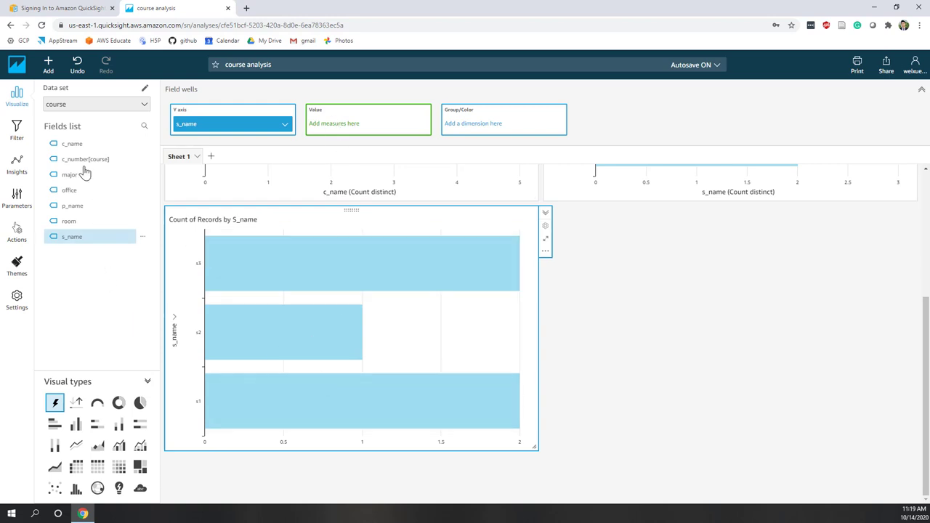
drag(75, 144, 355, 129)
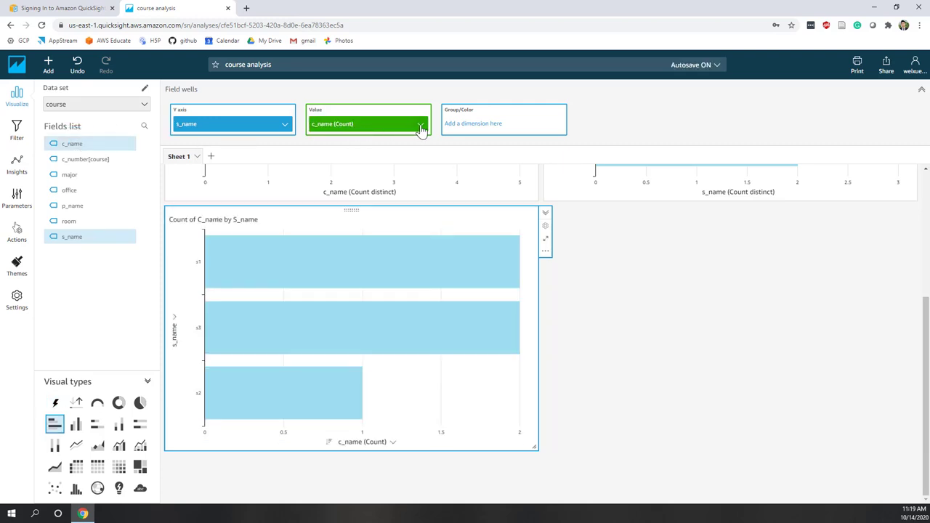
click(421, 125)
mouse_move(444, 143)
click(532, 161)
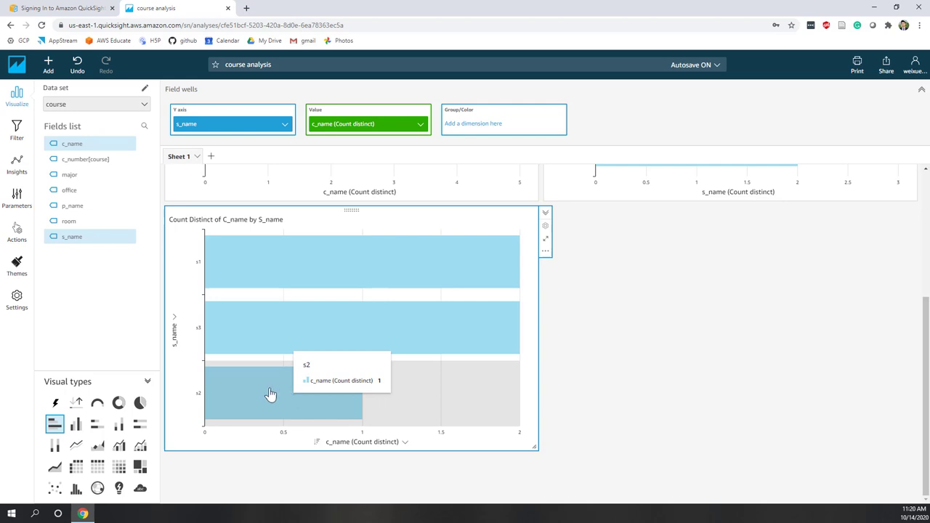
Step: Colour the student bars by major, showing s1 2, s2 1, s3 2 courses
drag(87, 176, 527, 135)
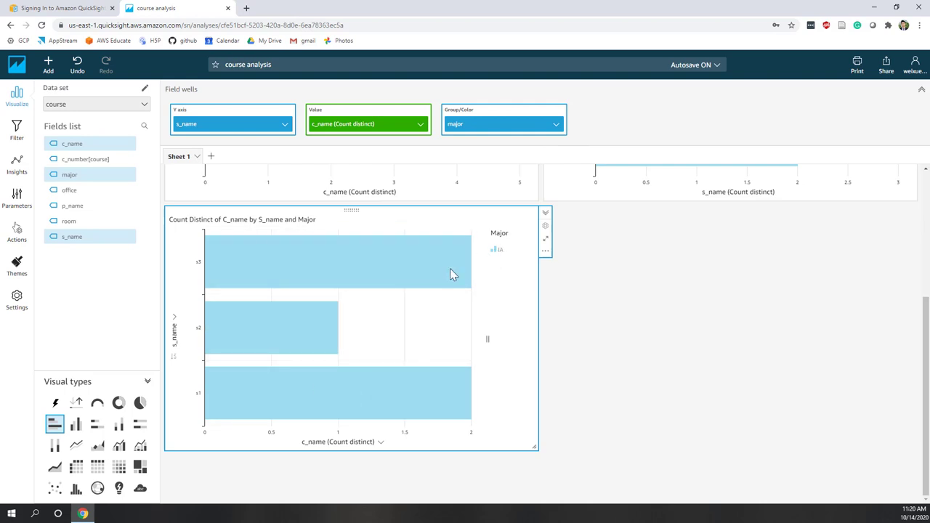
scroll(674, 390, up, 3)
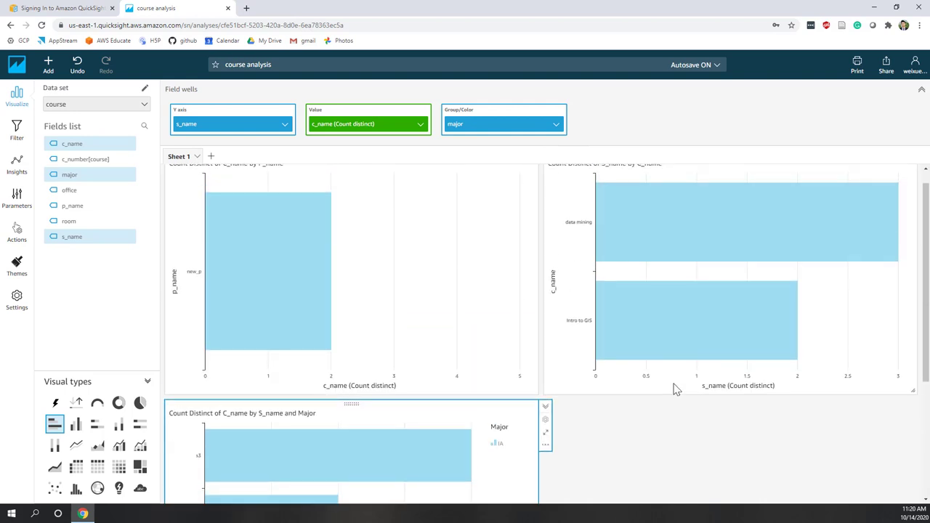
scroll(674, 390, down, 3)
scroll(674, 390, up, 3)
scroll(674, 390, down, 3)
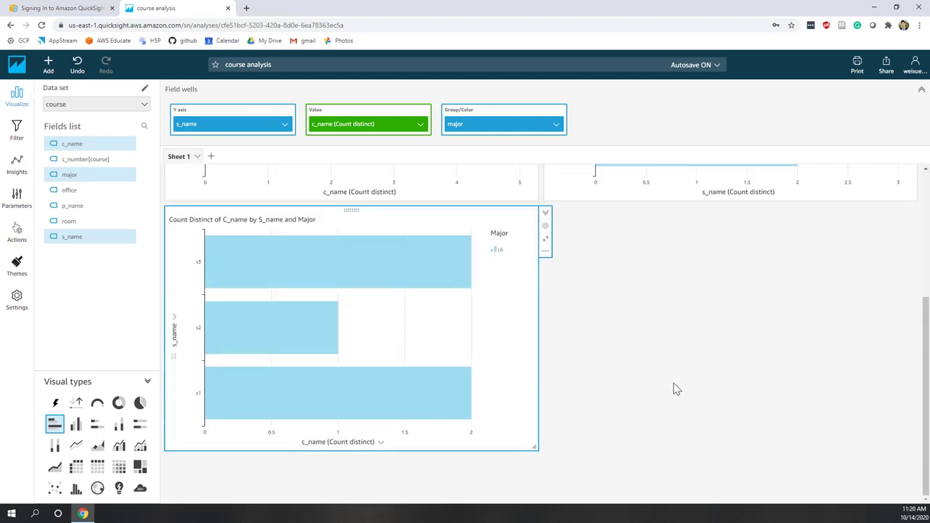
scroll(676, 390, up, 3)
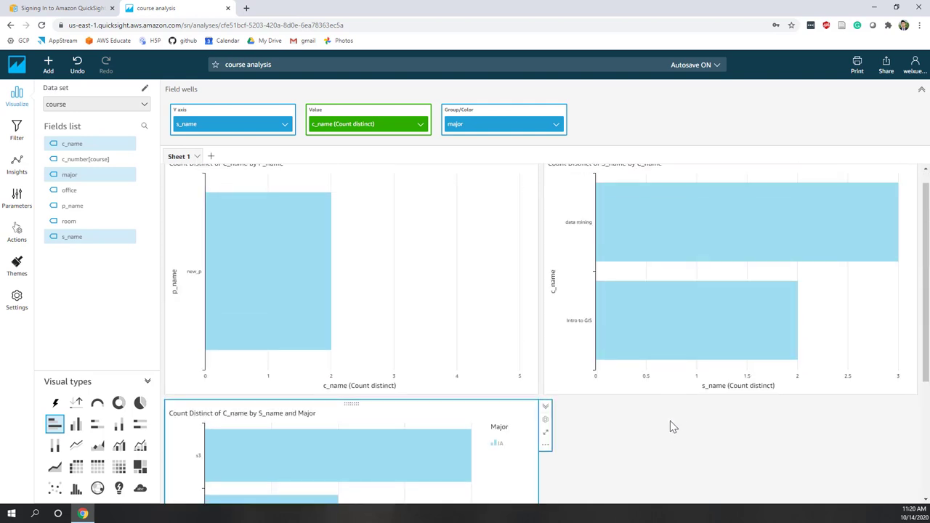
scroll(670, 421, up, 1)
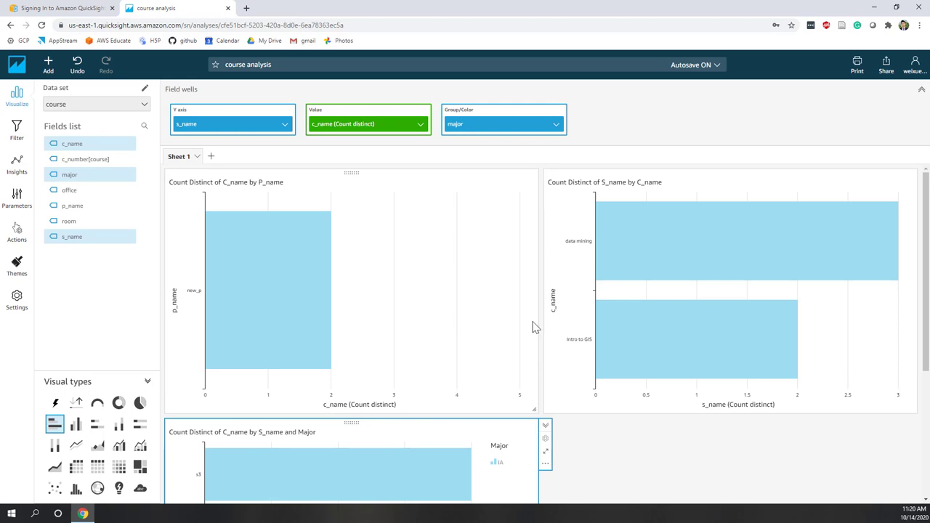
scroll(534, 328, down, 2)
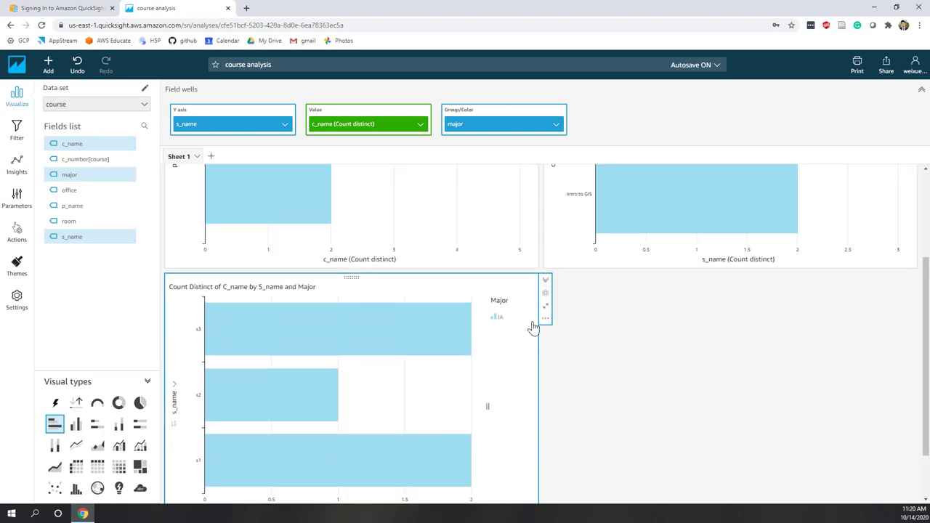
scroll(534, 328, up, 2)
scroll(530, 368, down, 3)
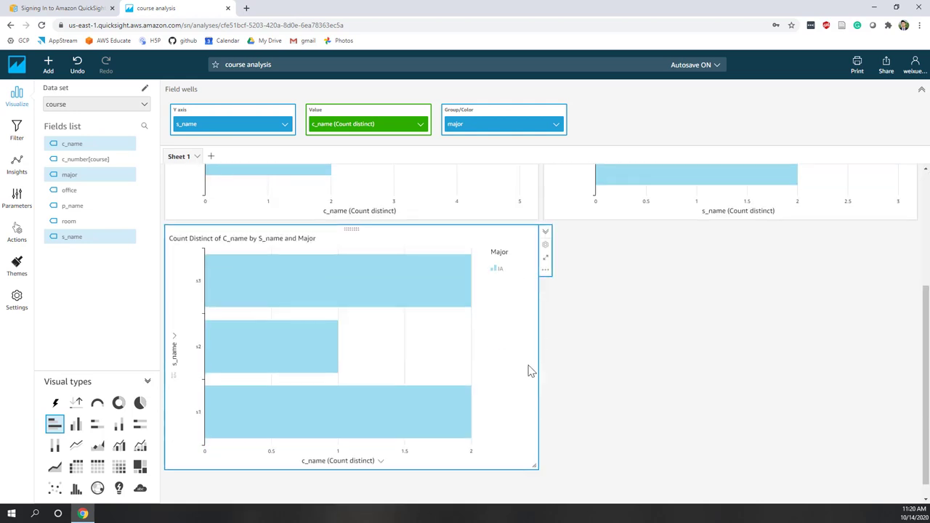
scroll(692, 421, up, 3)
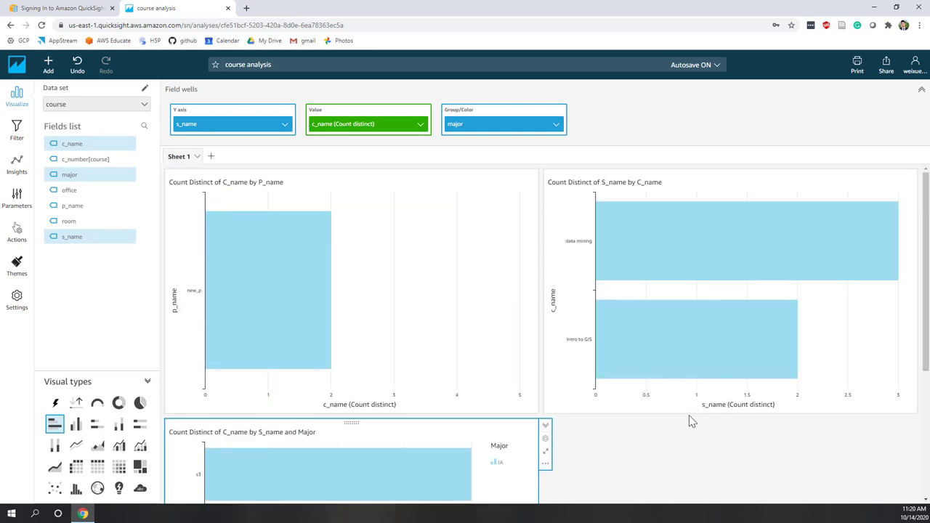
Step: Publish the analysis as the dashboard 'course_student_professor'
click(888, 71)
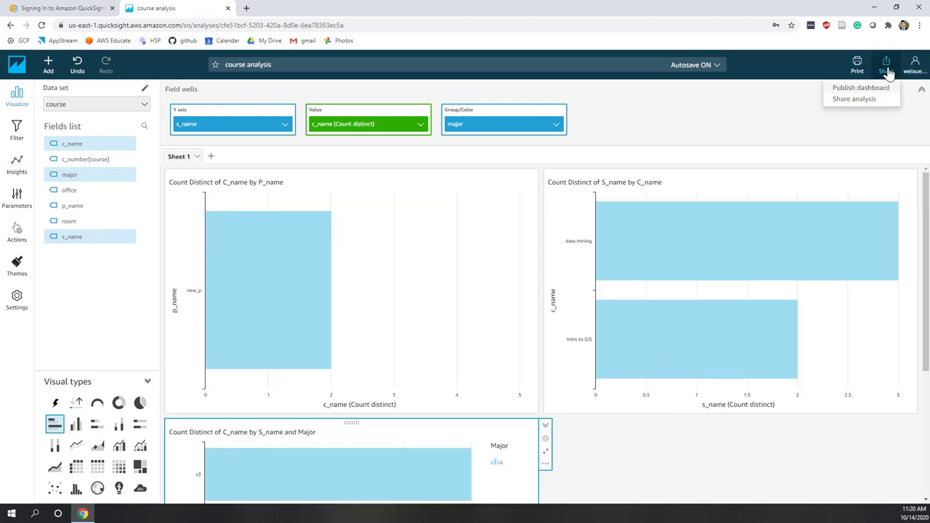
click(861, 88)
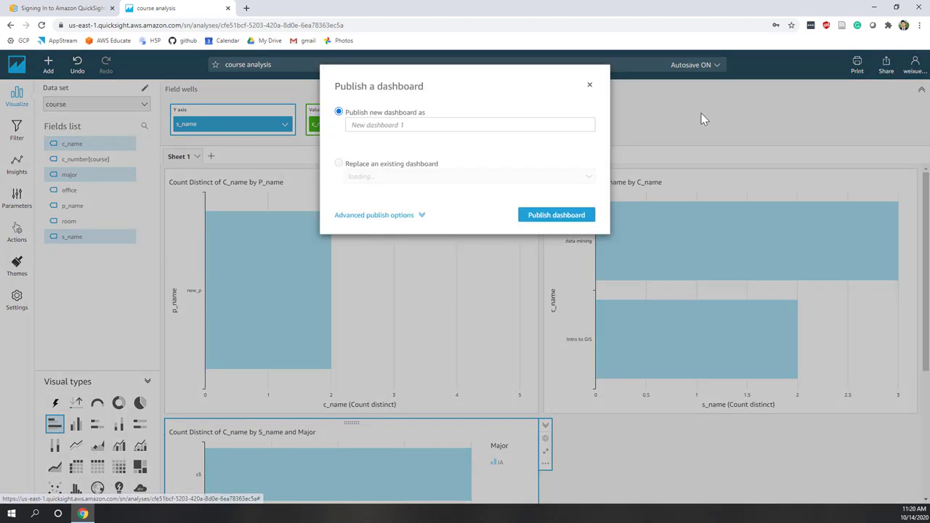
click(387, 124)
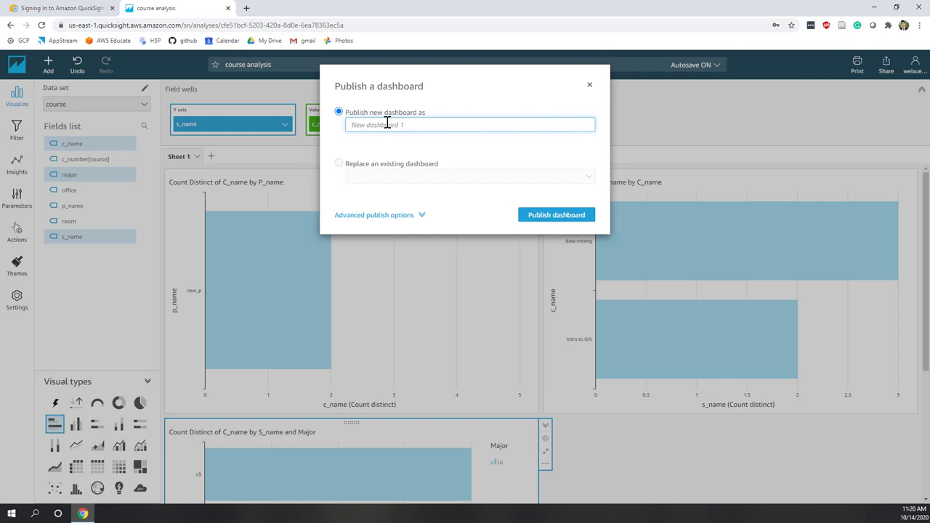
text(course_student_professor)
click(567, 215)
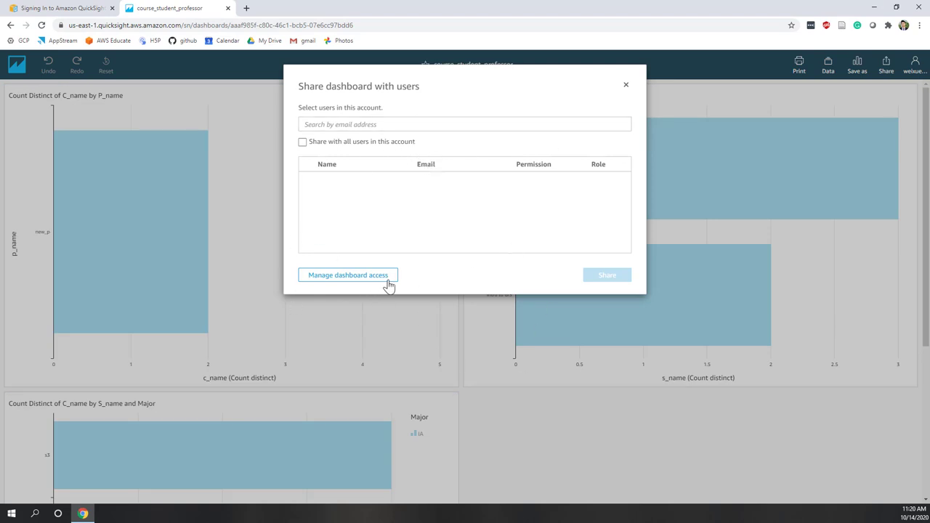
Step: Close the share dialog and return to the QuickSight home Analyses page
click(627, 86)
scroll(568, 370, down, 2)
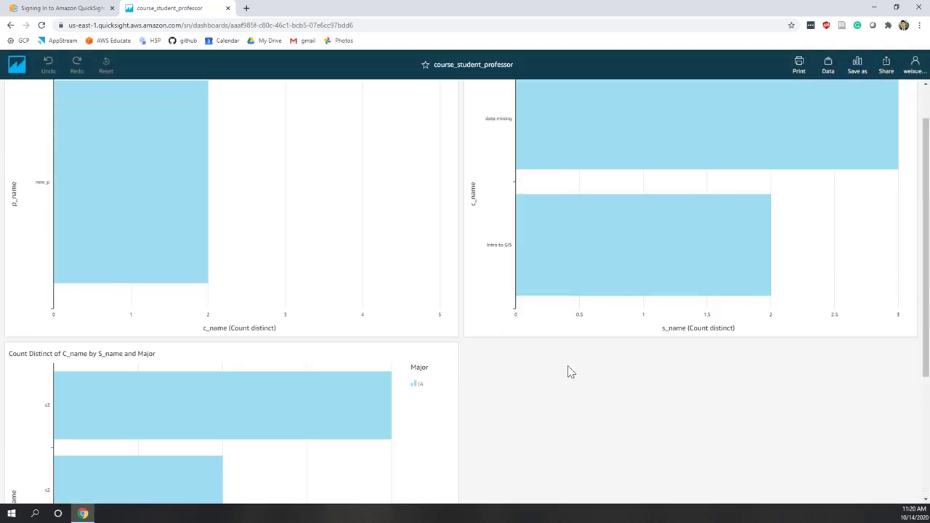
scroll(604, 333, up, 2)
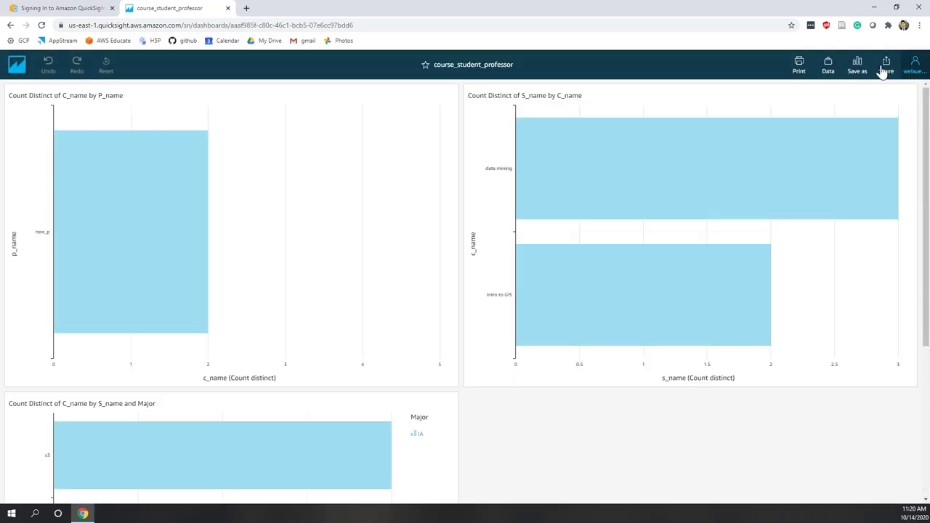
click(16, 69)
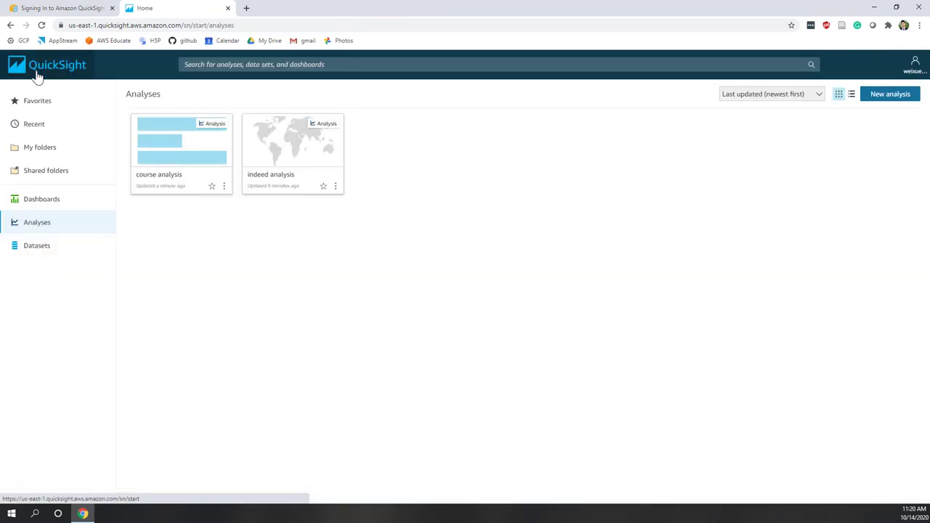
Step: Check the Datasets list, then view Dashboards listing course_student_professor and indeed
click(53, 245)
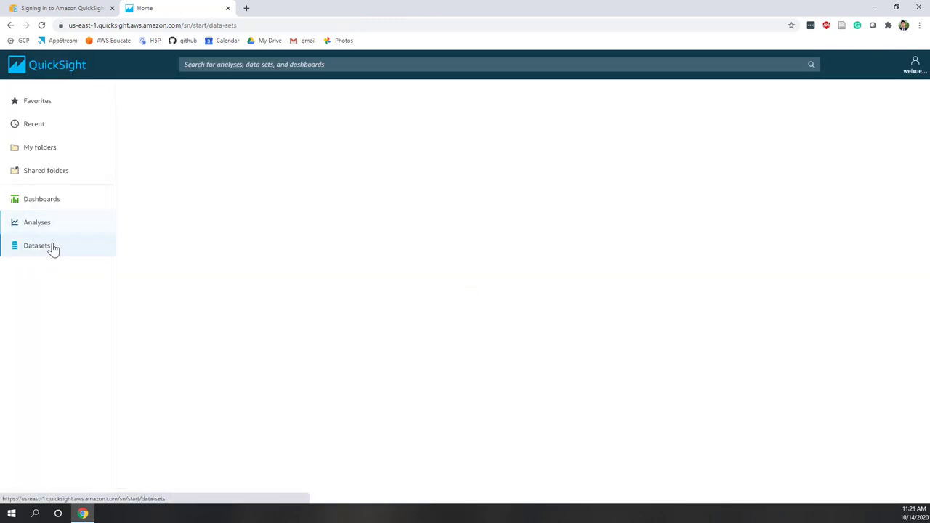
click(52, 203)
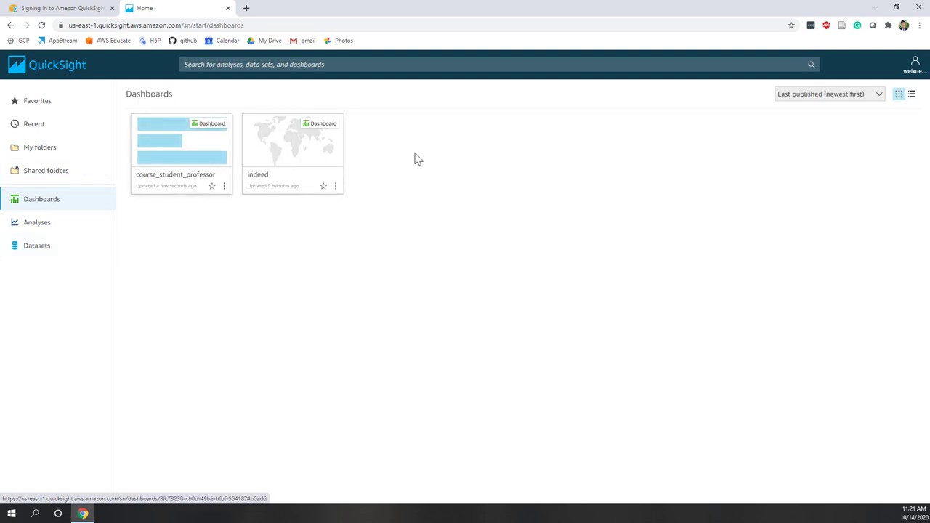